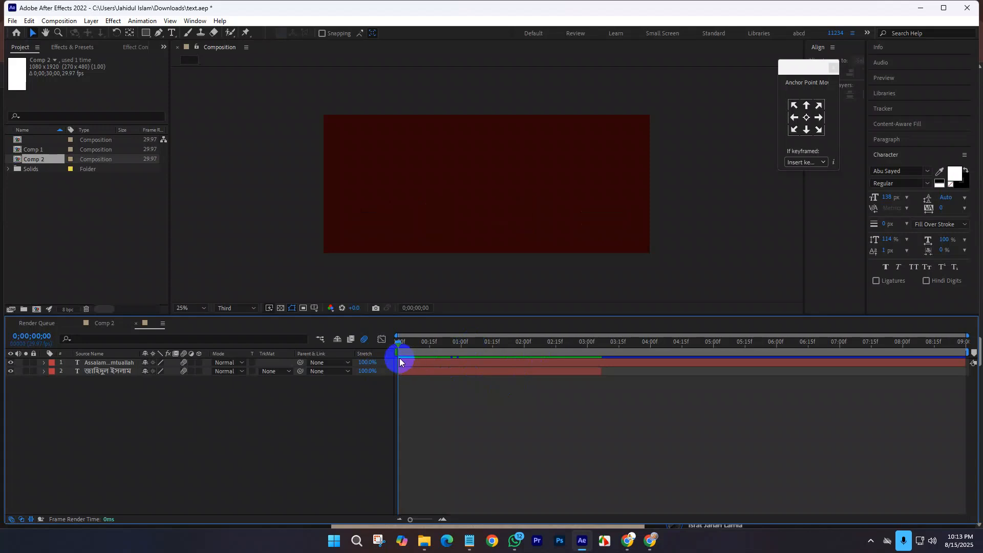
Preview the Comp 2 text animation, then create a new empty composition, Comp 3 (2549 x 1080, 9 s).
drag(404, 348, 515, 358)
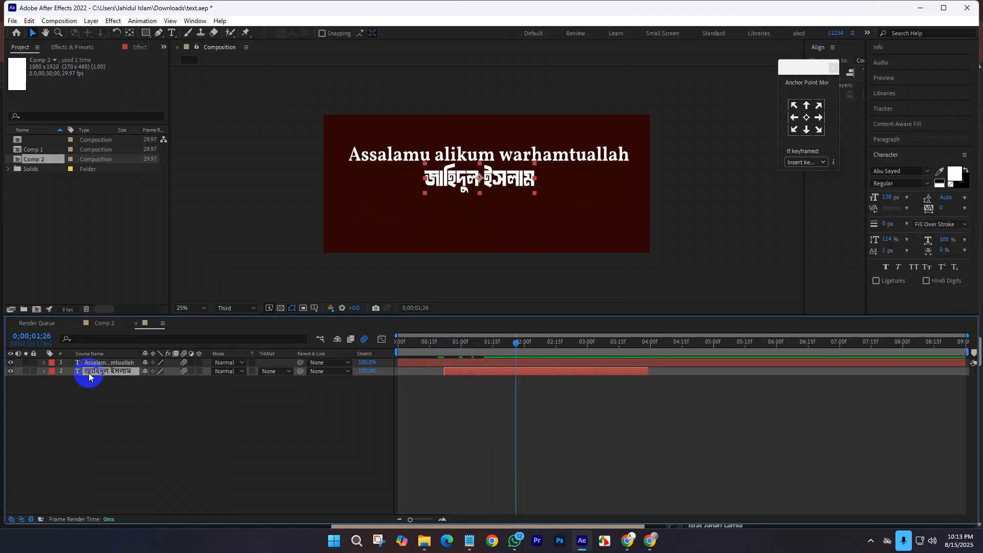
click(69, 405)
key(ctrl+n)
key(Return)
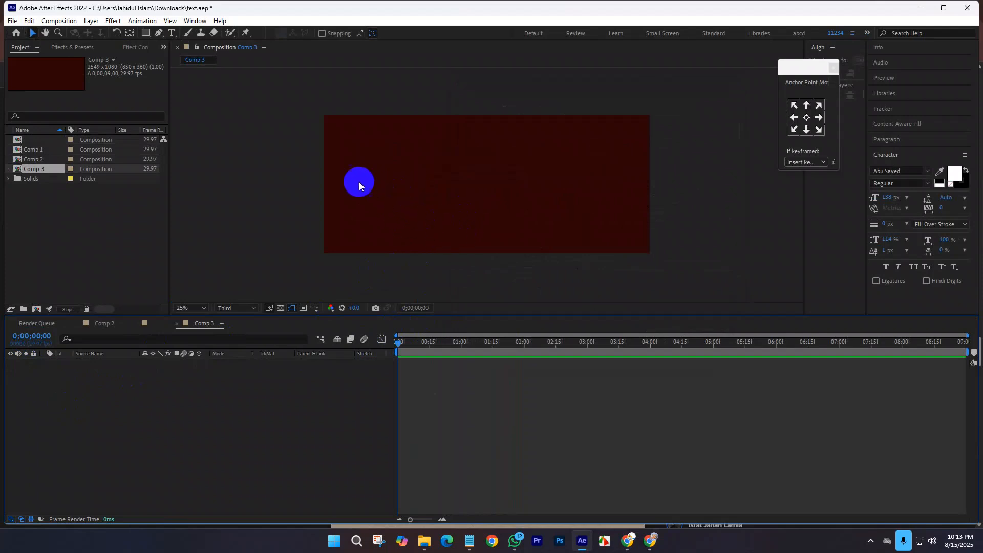
Add a Bengali text layer reading 'আমার নাম' followed by the full name, correcting typos along the way.
click(171, 33)
click(431, 178)
text(amar a)
key(BackSpace)
text(nam jahiudu)
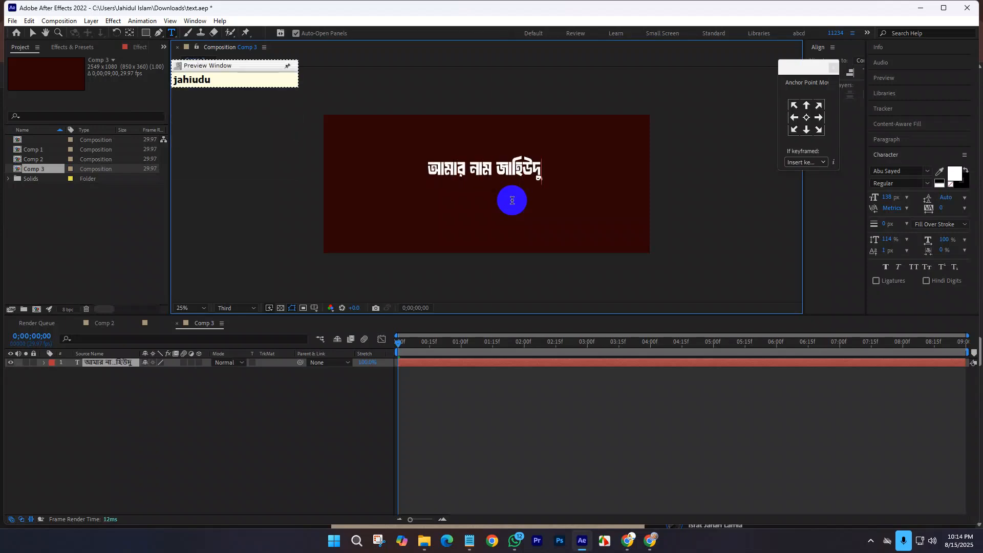
key(BackSpace)
text(dul isl)
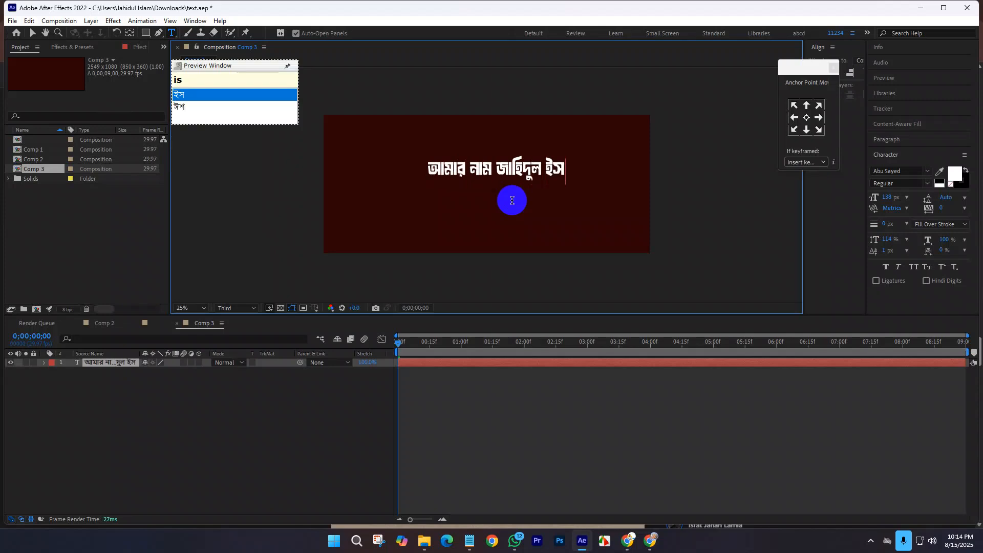
text(am)
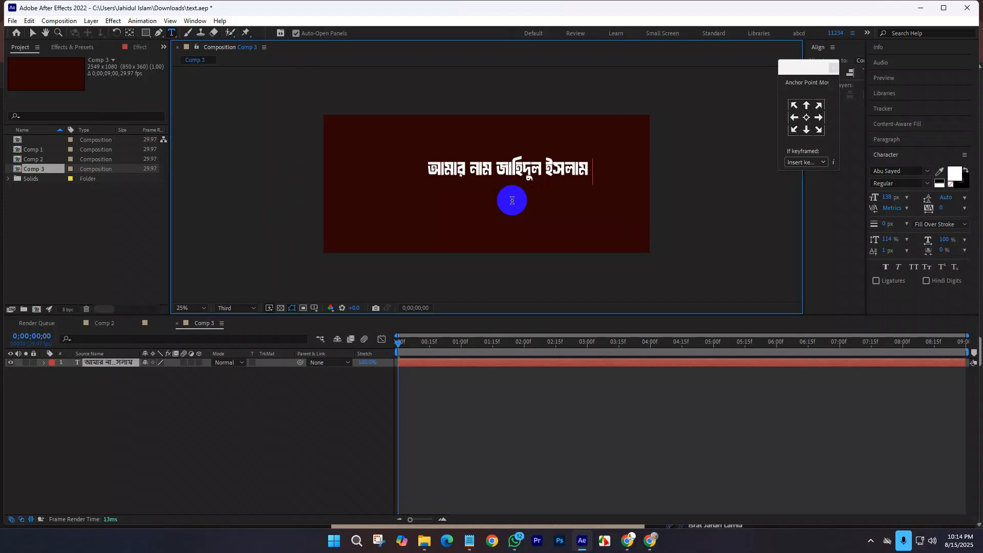
click(554, 167)
drag(495, 166, 540, 168)
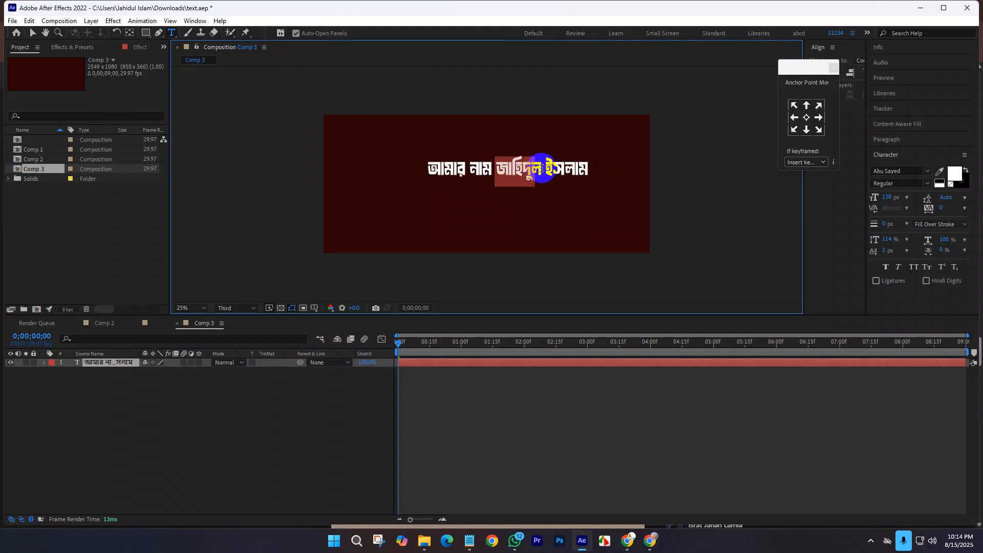
key(BackSpace)
key(ctrl+z)
click(32, 35)
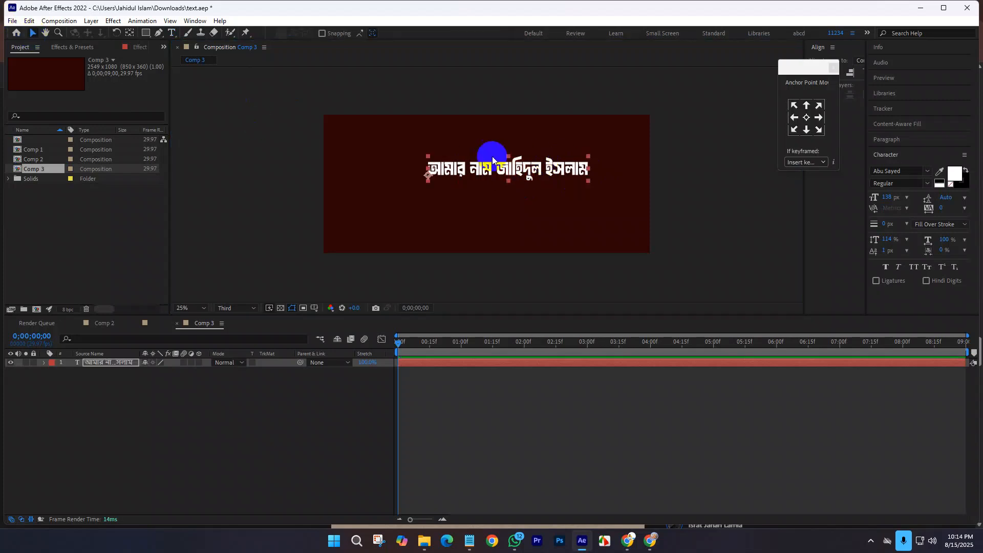
Maximize the window and centre the Bengali text's anchor point and position in the comp.
click(950, 13)
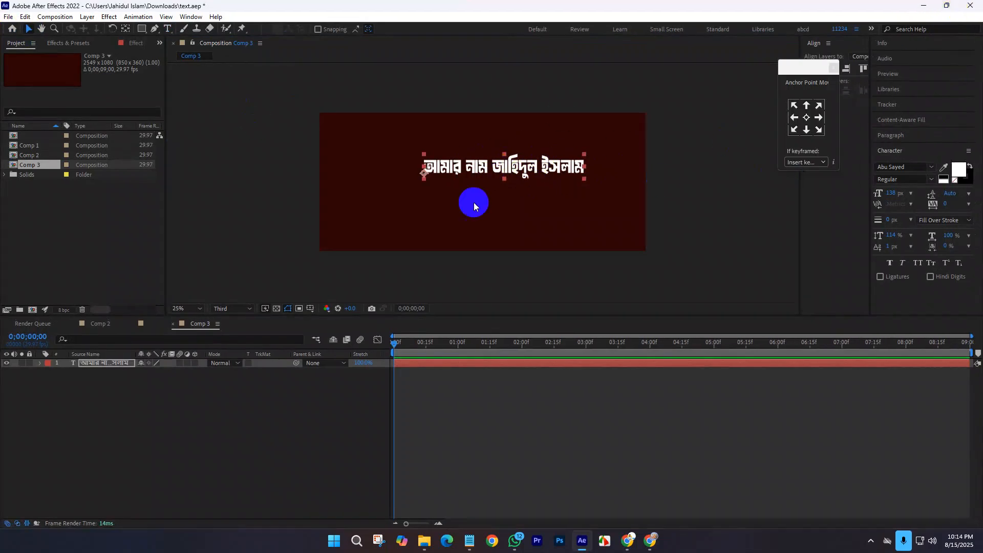
click(806, 117)
mouse_move(483, 180)
mouse_down()
mouse_move(464, 184)
mouse_move(484, 166)
mouse_up()
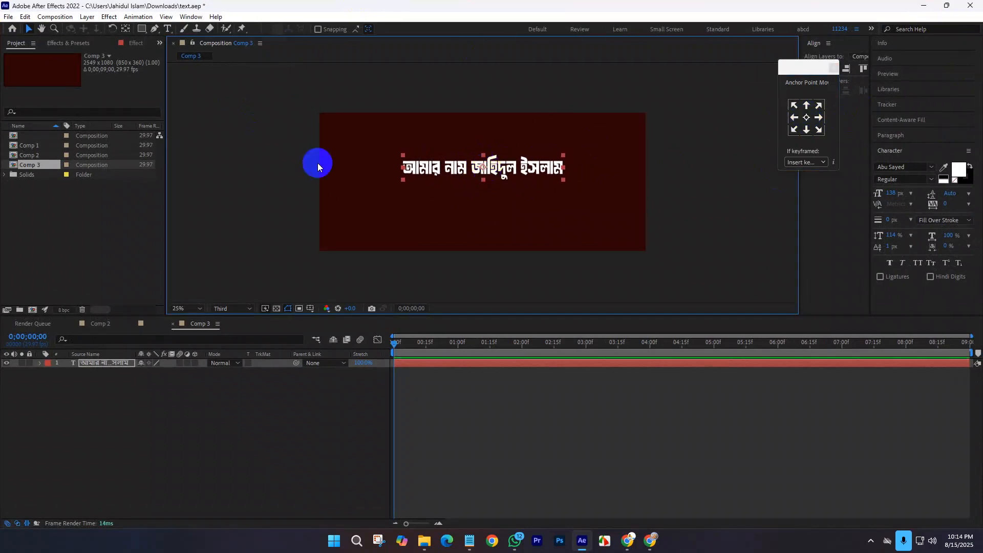
Add a text animator with Position and Opacity properties to the Bengali layer.
click(39, 363)
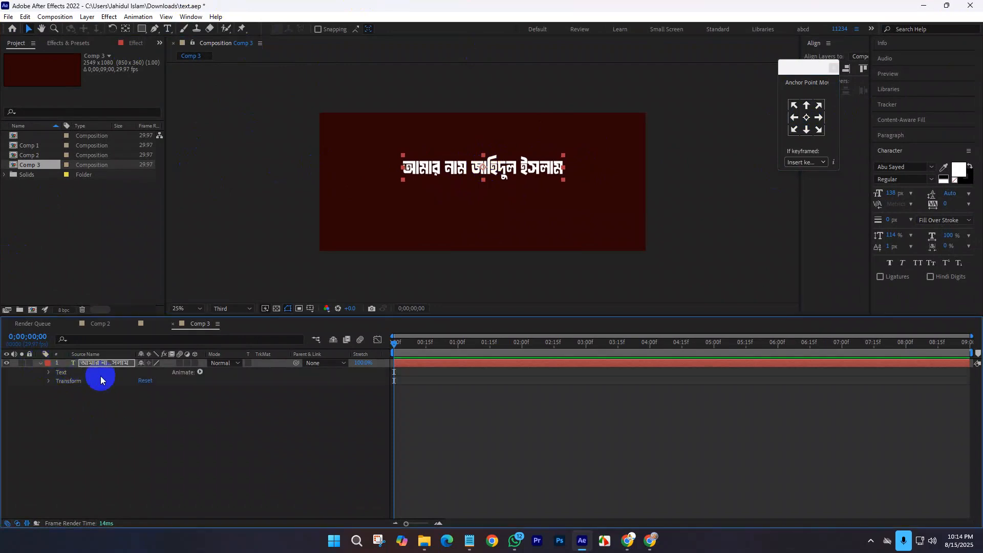
click(194, 373)
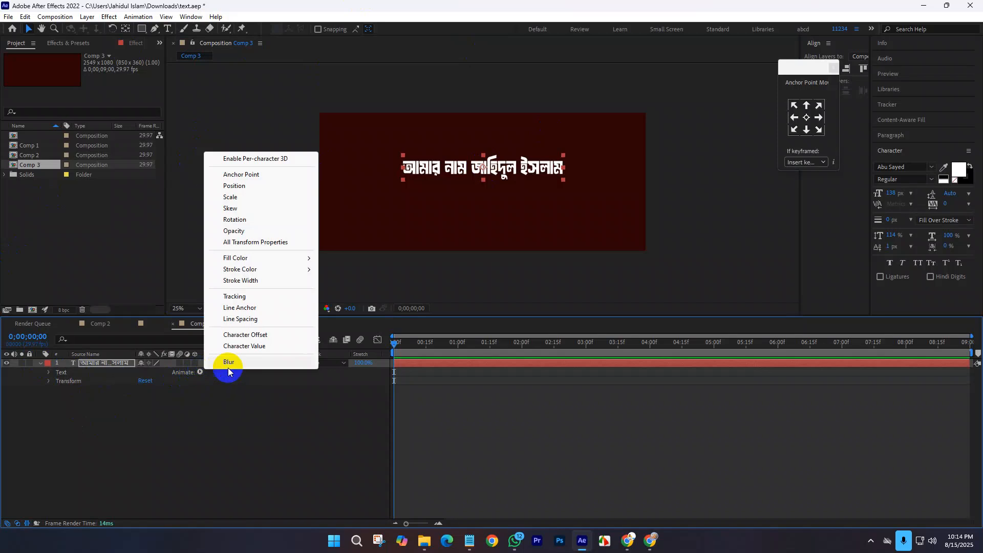
click(245, 187)
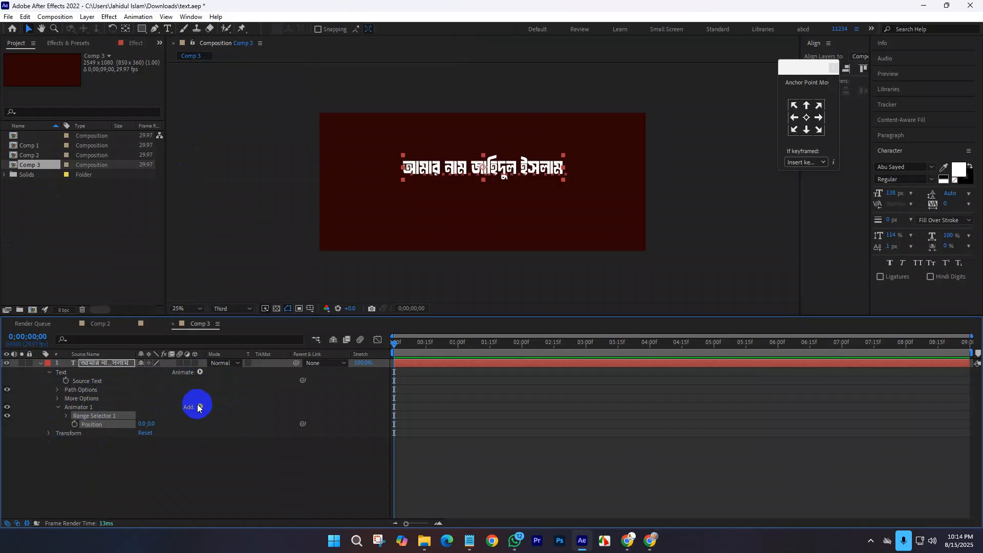
click(199, 407)
mouse_move(227, 410)
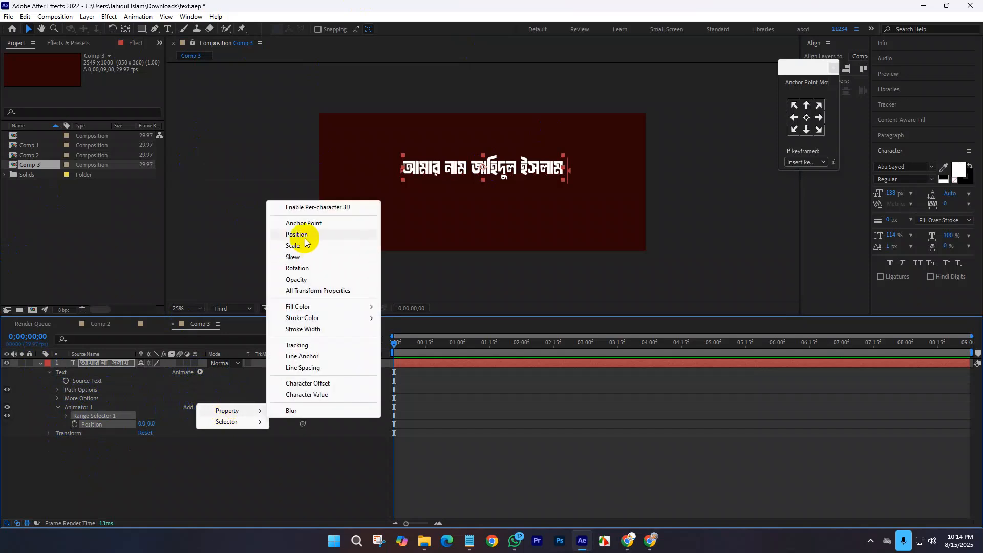
click(297, 280)
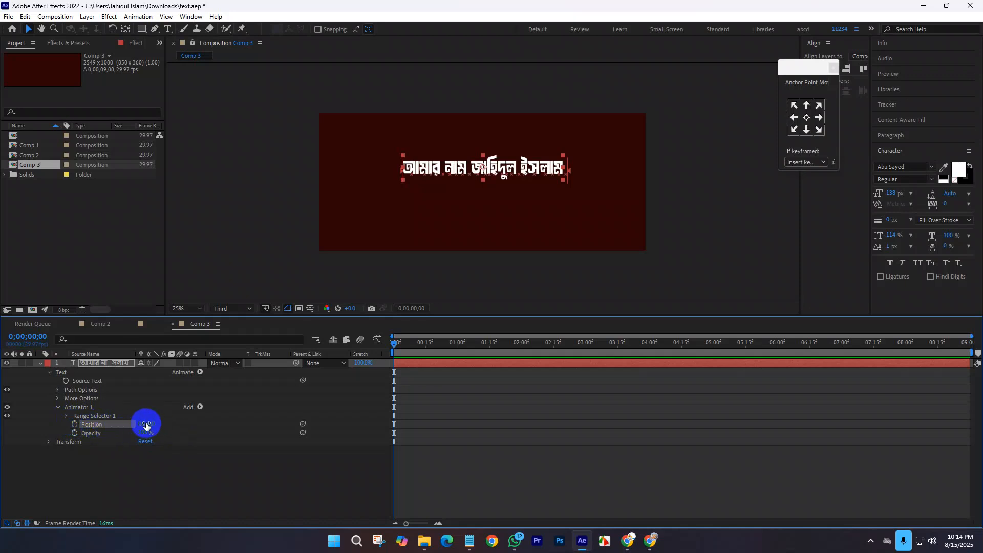
Set Animator 1 Position to 0,452 and its Opacity to 0%, hiding the Bengali text.
drag(143, 422, 227, 444)
drag(162, 424, 322, 423)
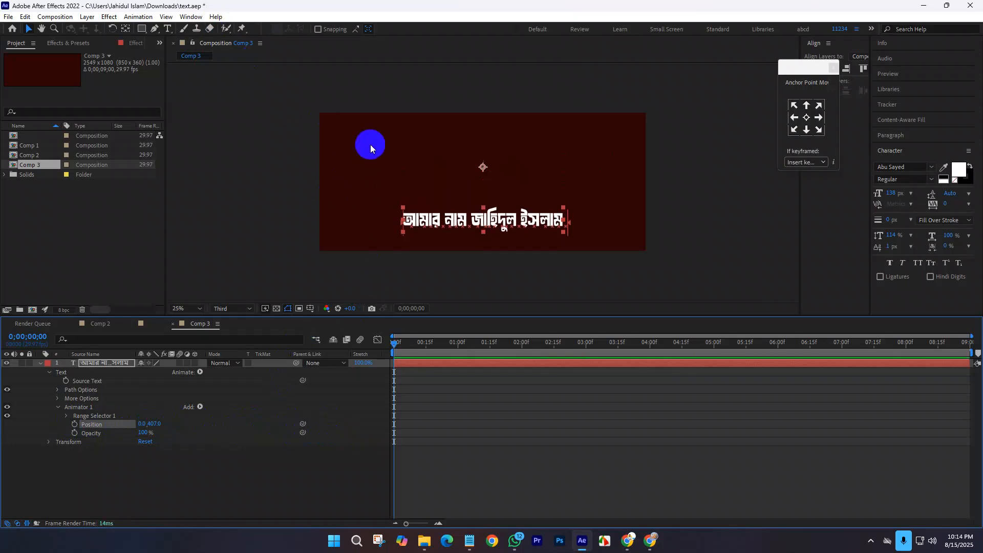
click(379, 280)
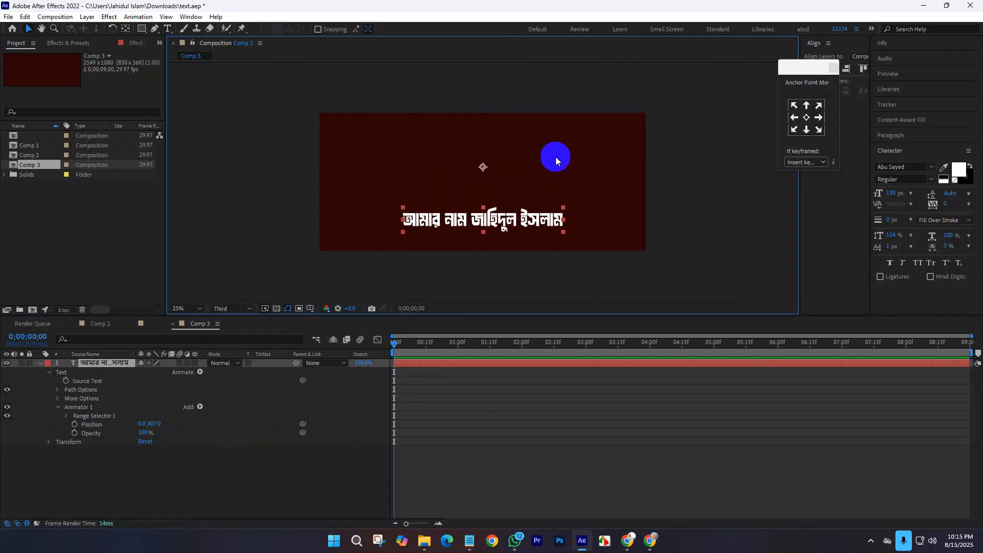
drag(158, 426, 176, 423)
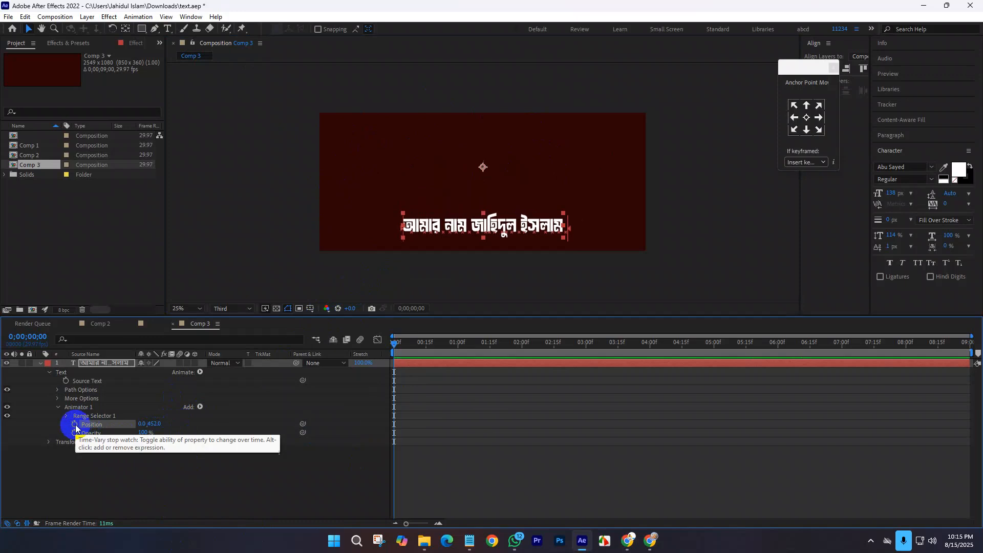
text(0)
key(Return)
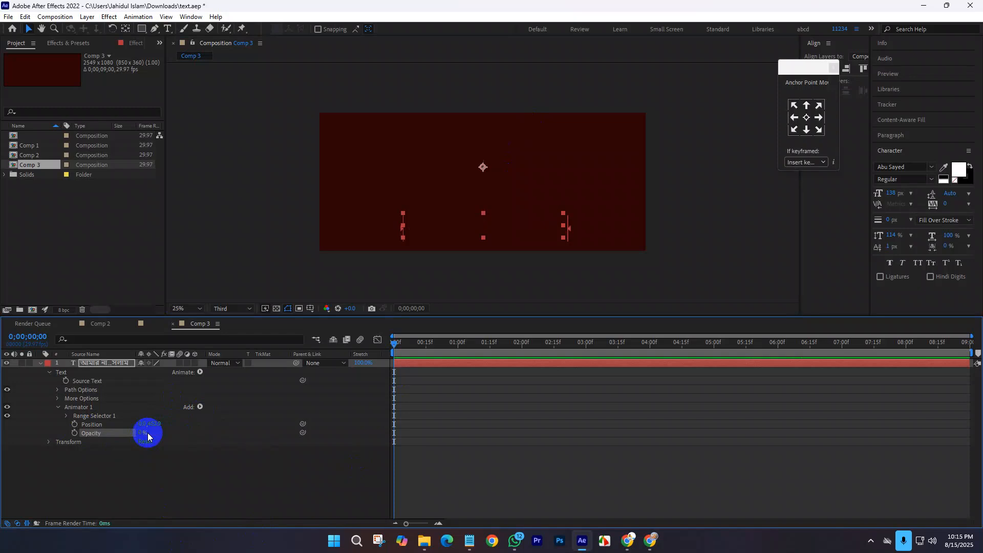
Keyframe Range Selector 1 Offset at 0% at the start and -100% at 2;14.
click(67, 416)
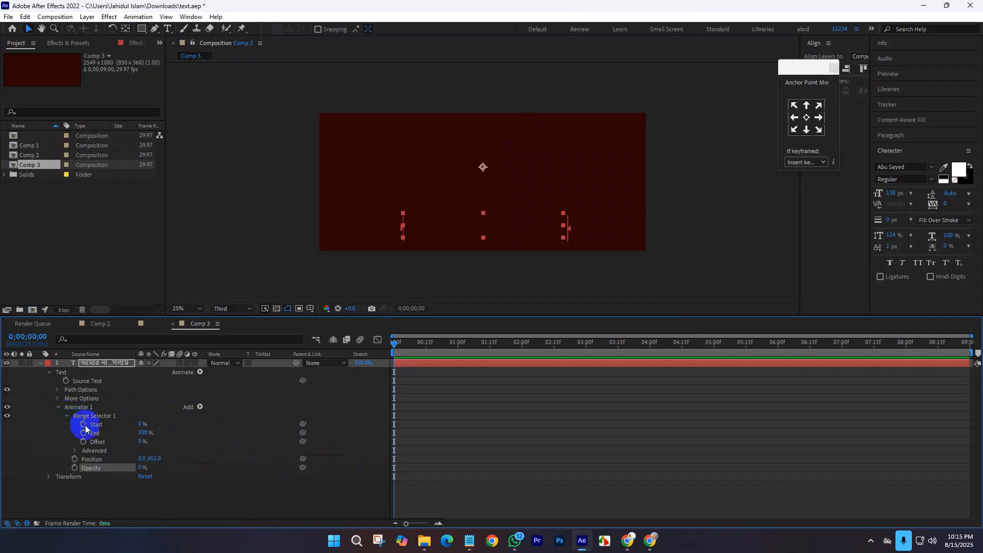
click(75, 451)
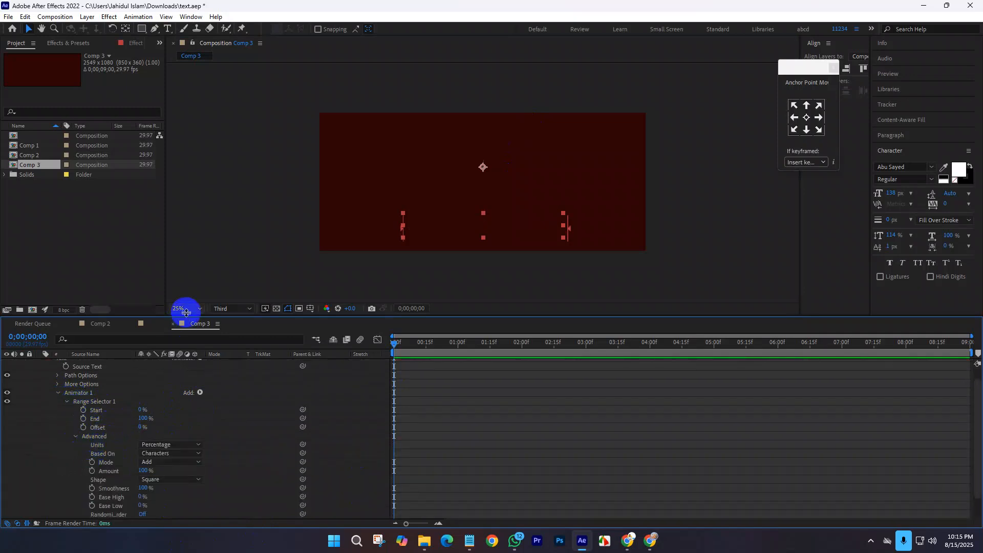
drag(187, 311, 192, 260)
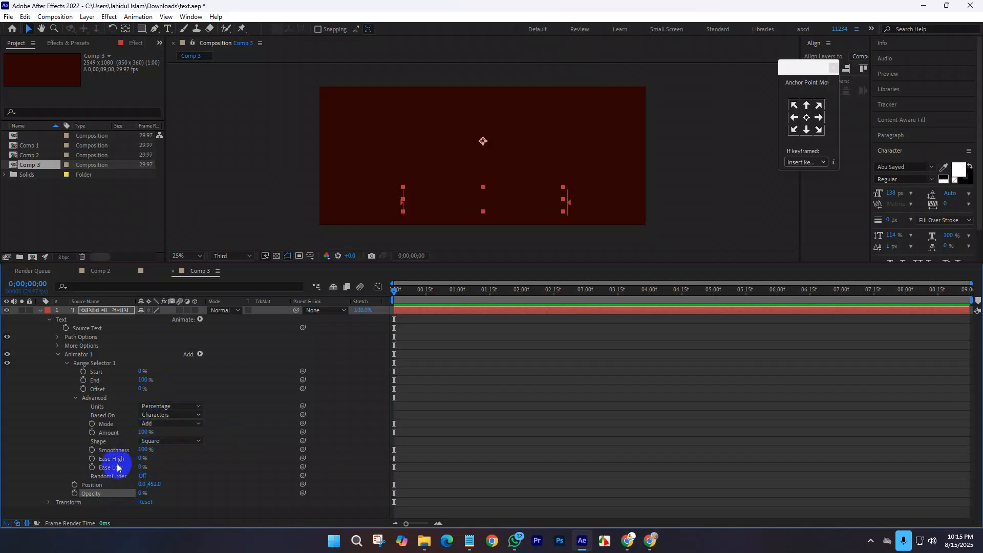
click(88, 390)
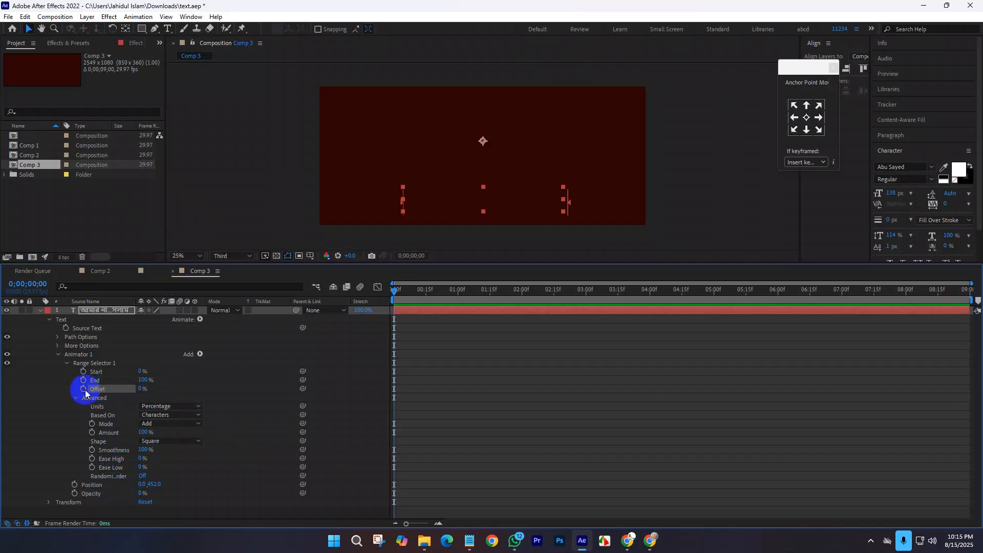
click(83, 389)
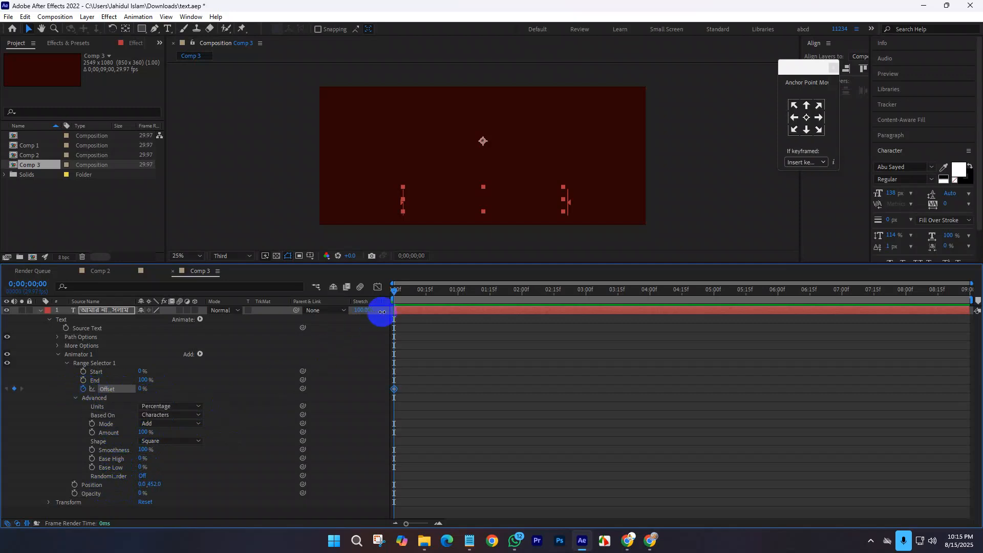
drag(395, 296, 553, 306)
click(158, 382)
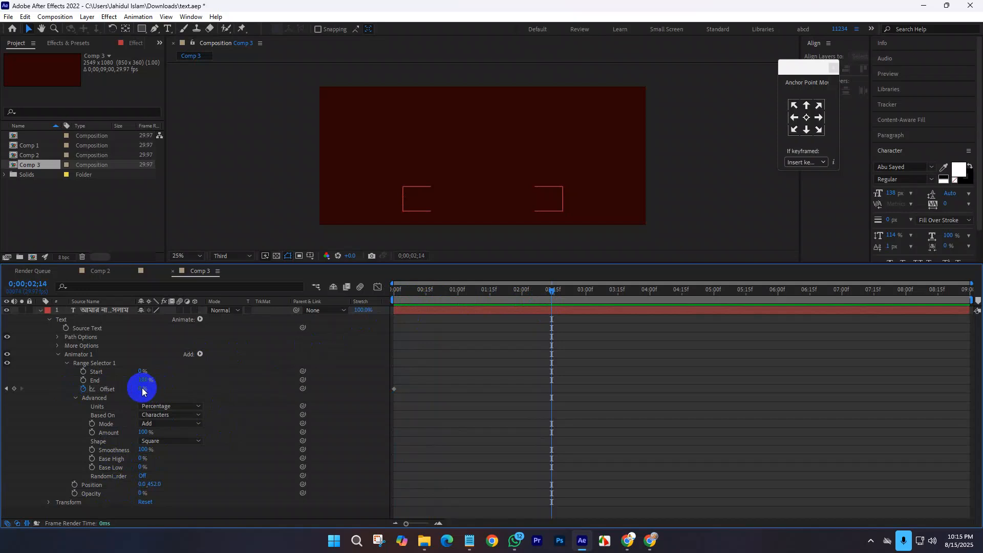
click(144, 388)
text(-100)
key(Return)
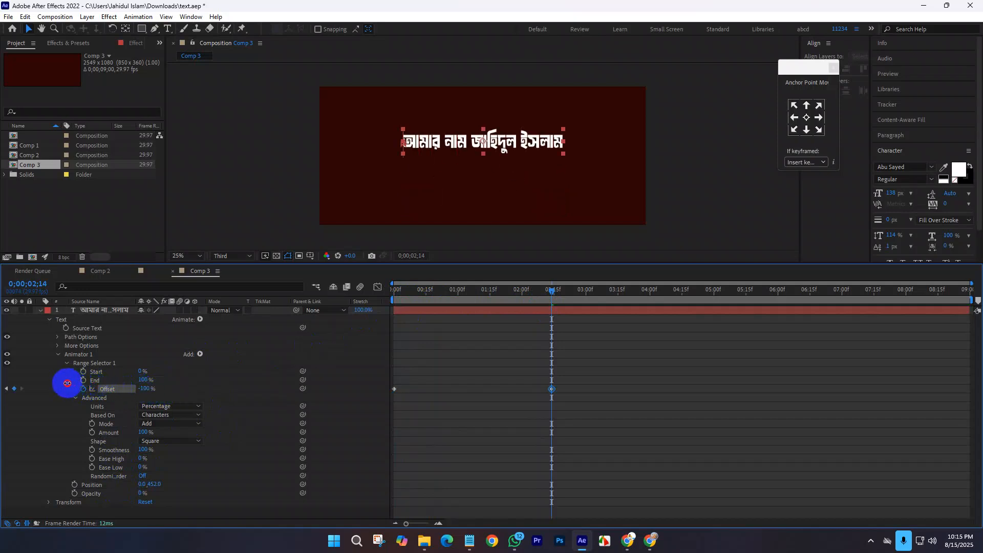
Preview the slide-in animation and return to the start of the comp.
click(77, 384)
drag(418, 296, 546, 289)
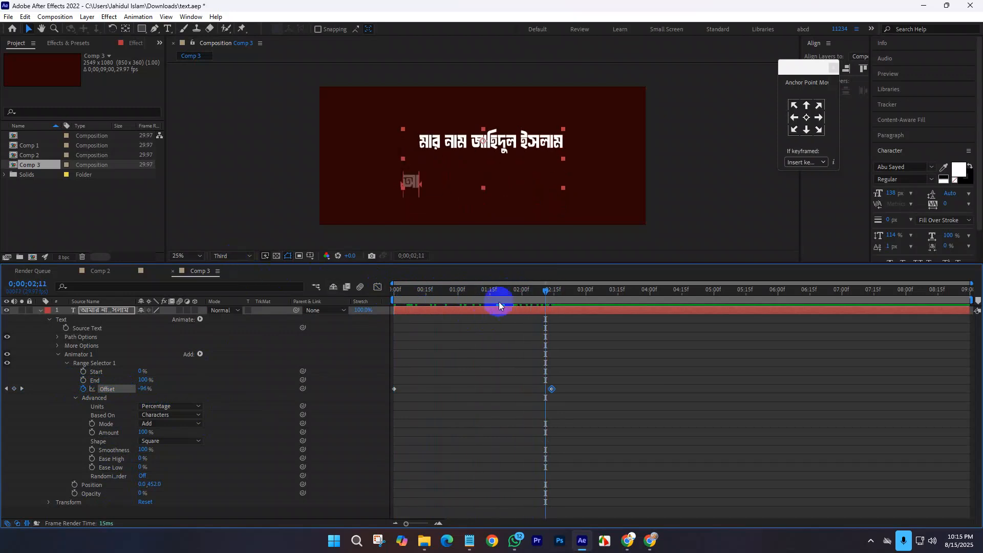
click(393, 296)
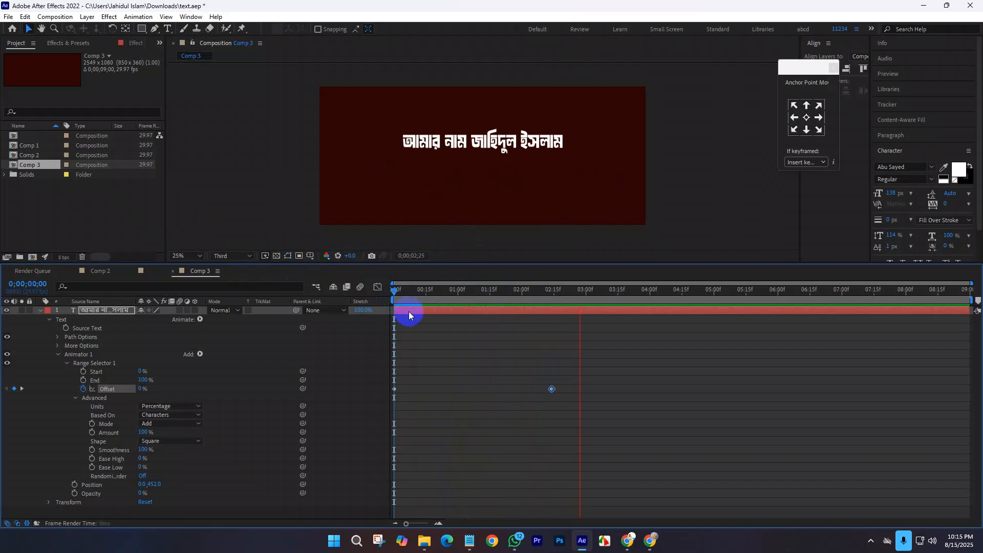
click(389, 296)
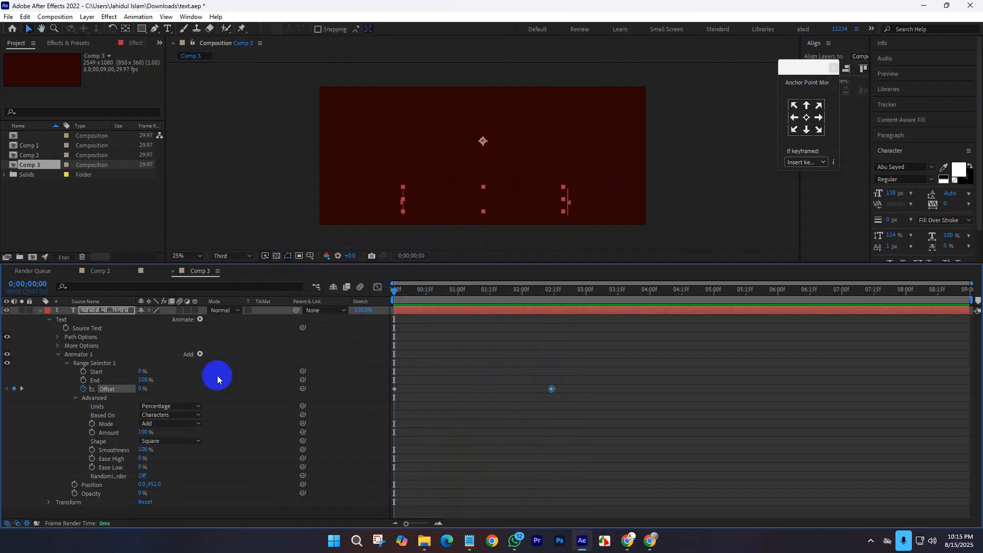
Change the Offset keyframe at about 2 seconds to 100% and preview the reveal.
drag(408, 288, 552, 307)
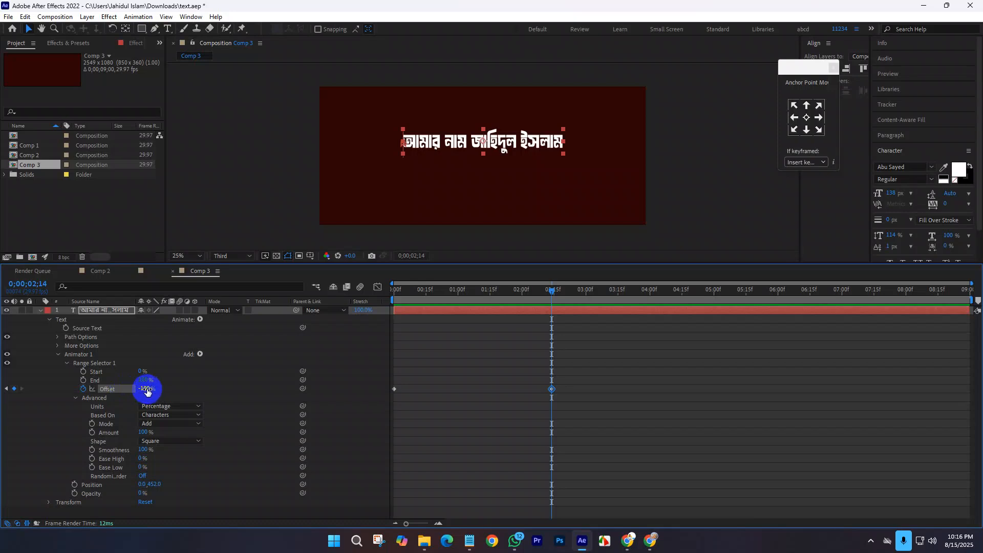
click(144, 388)
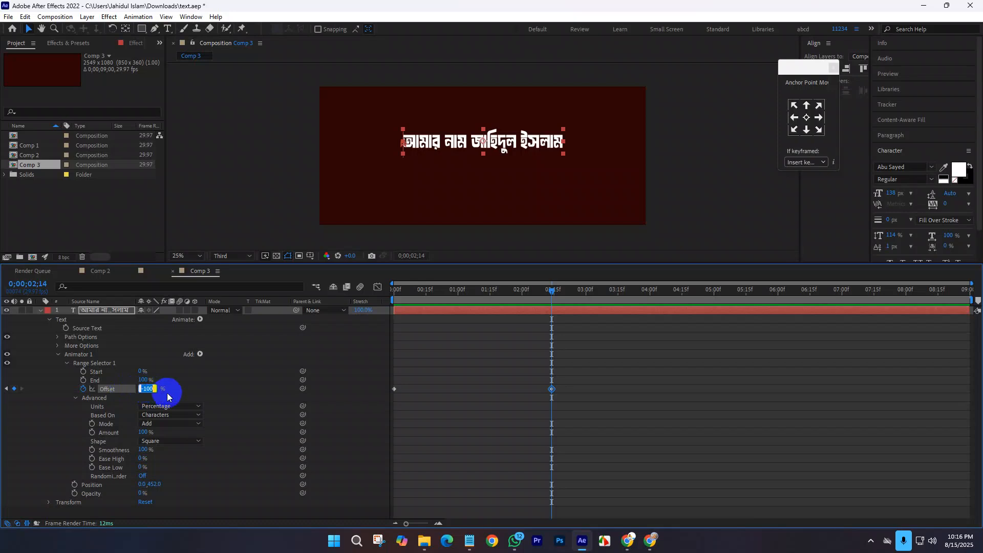
text(100)
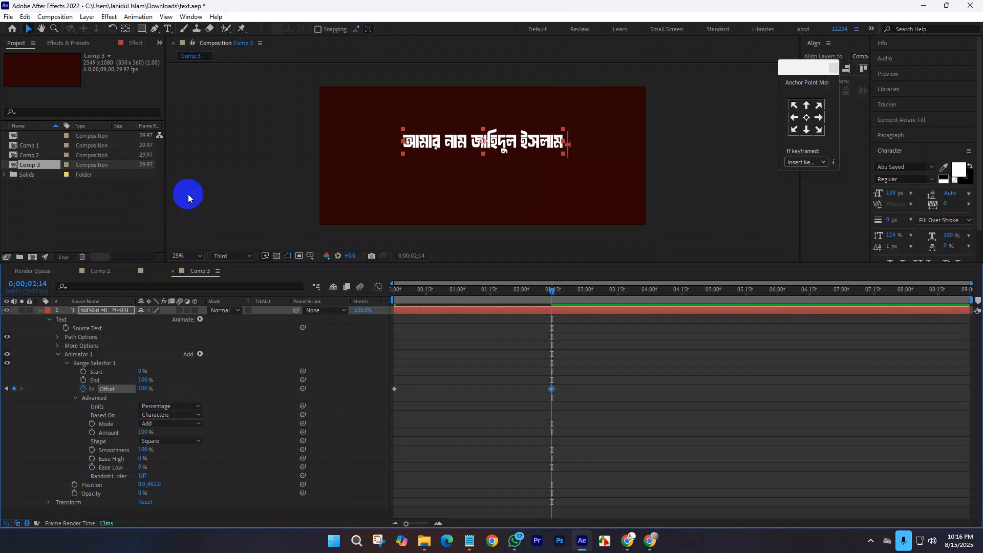
drag(454, 286, 554, 291)
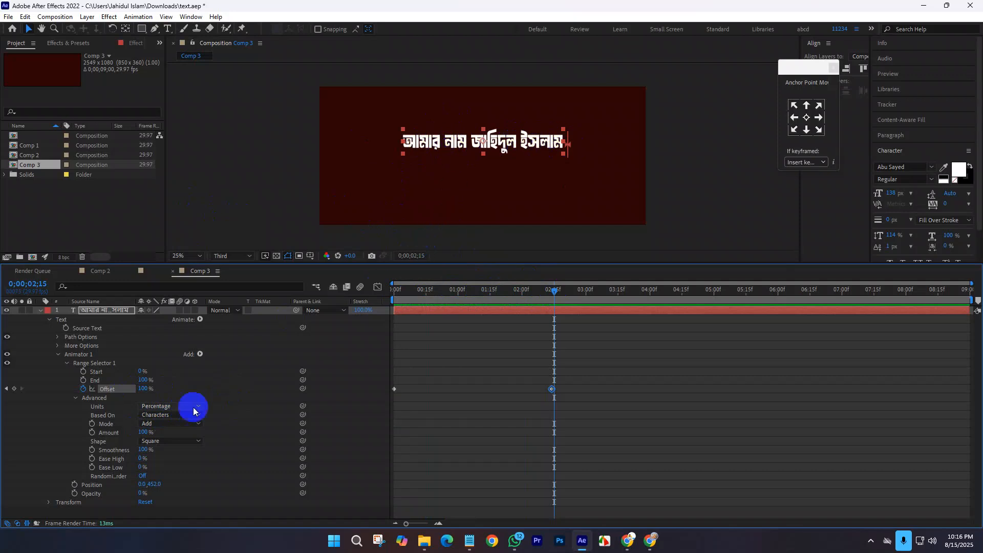
Set the range selector's Based On to Words and preview the word-by-word reveal.
click(151, 415)
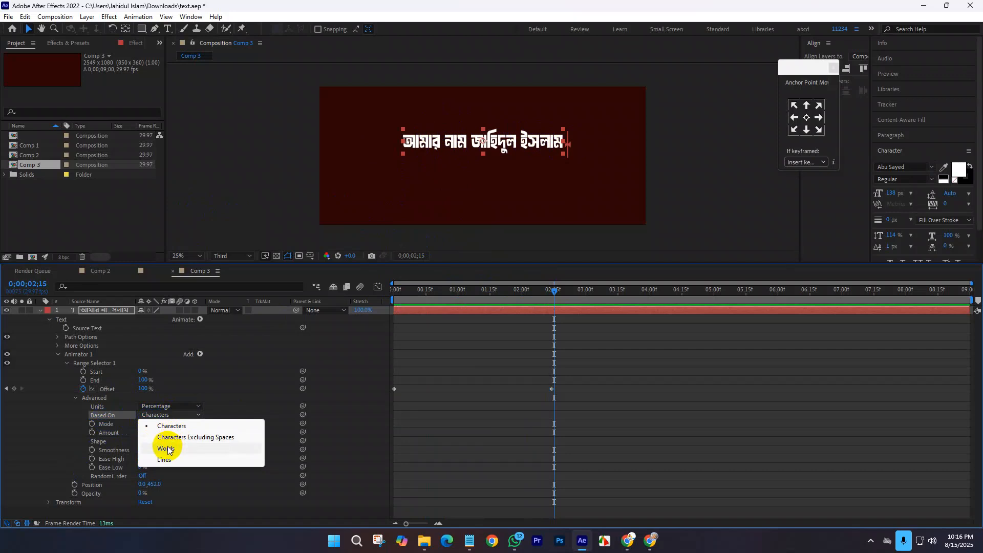
click(166, 448)
click(392, 289)
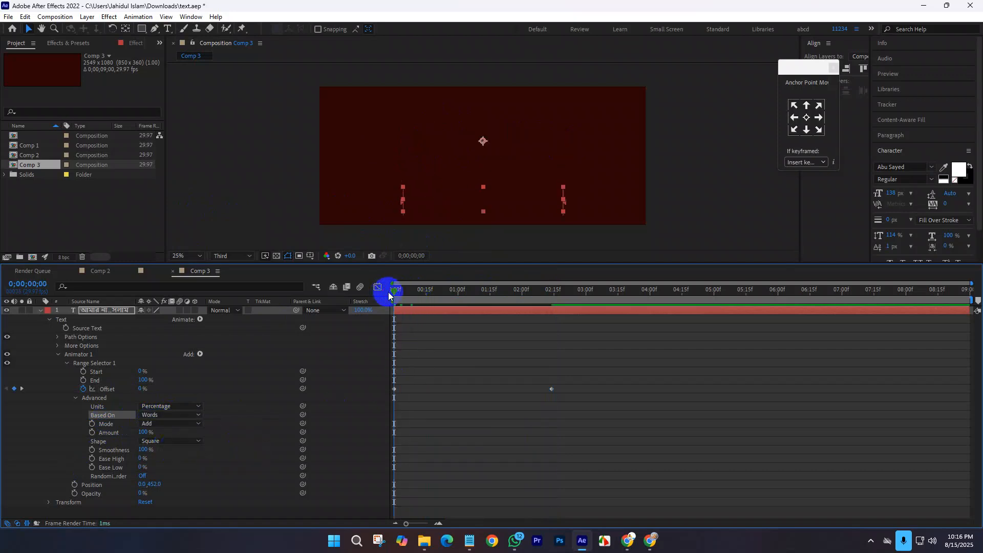
key(space)
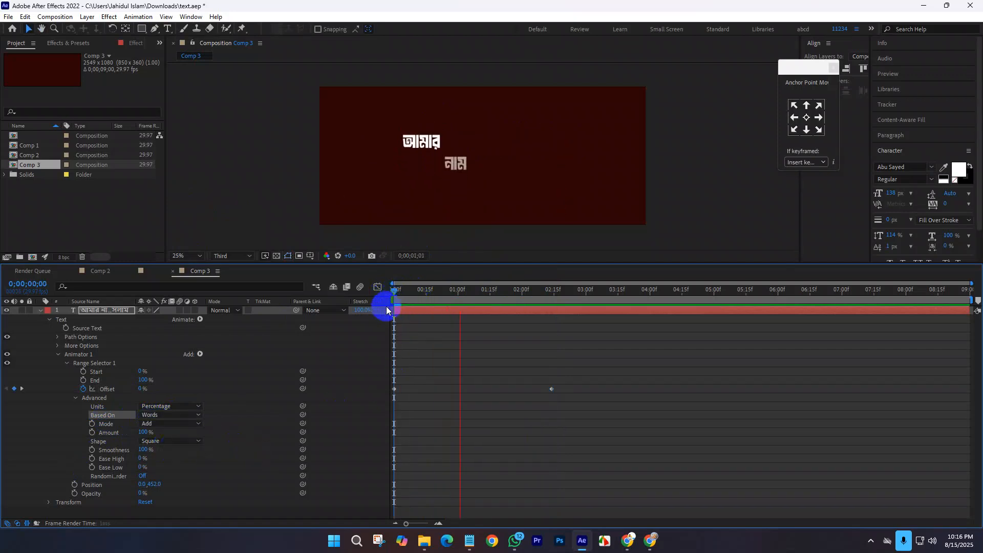
key(space)
Move the final Offset keyframe earlier so the reveal finishes sooner, then replay it.
drag(564, 385, 390, 401)
click(568, 419)
drag(551, 390, 471, 387)
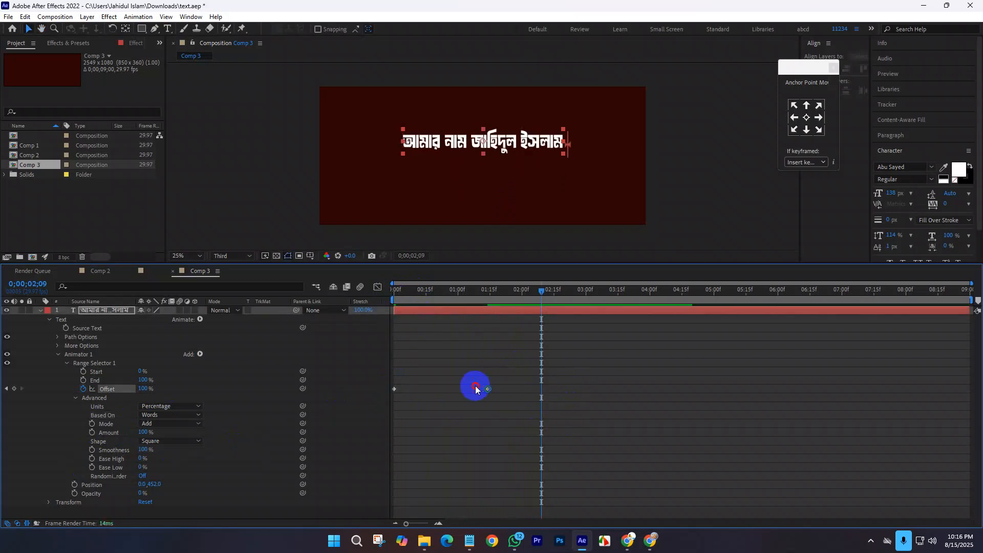
drag(428, 290, 371, 296)
key(space)
key(space)
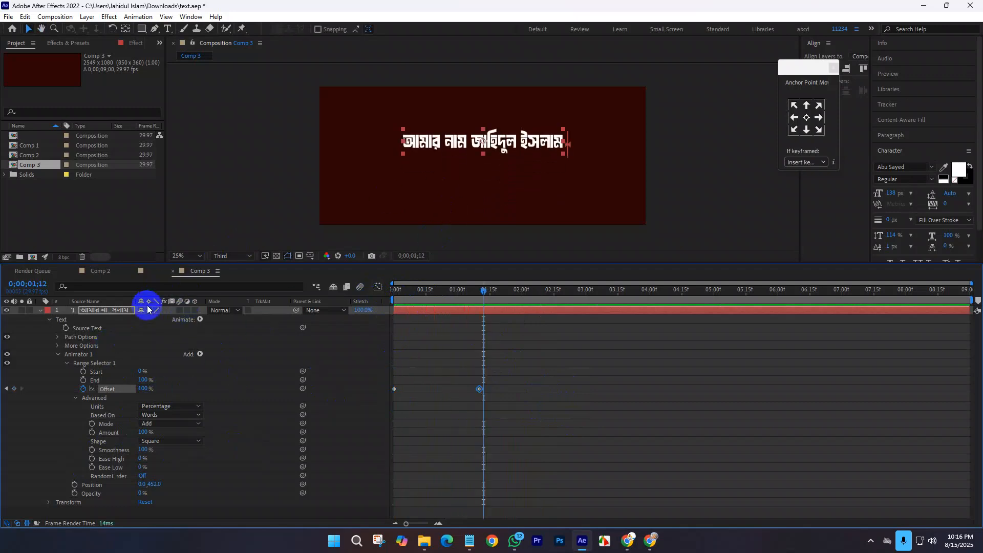
click(394, 289)
key(space)
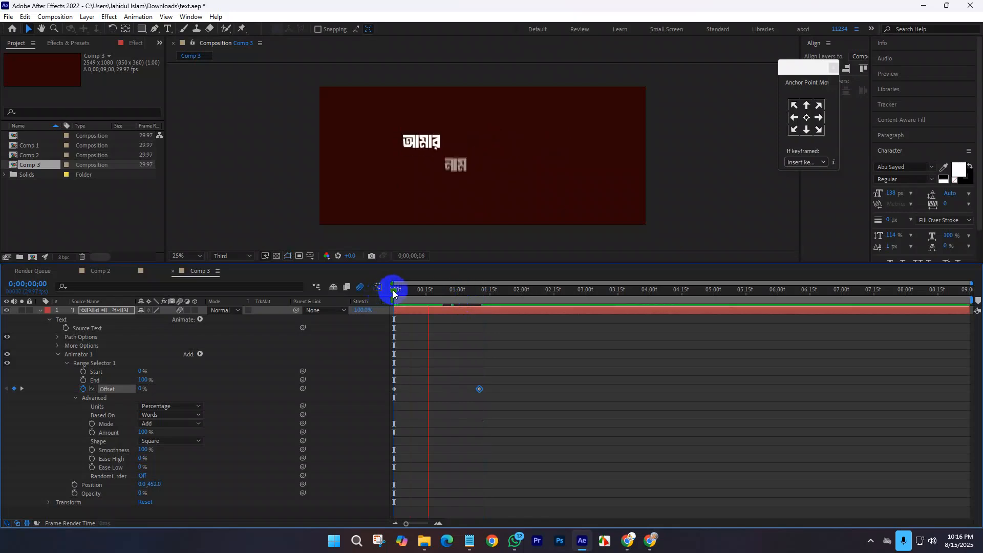
Apply Easy Ease (F9) to both Offset keyframes and preview the eased reveal.
drag(500, 383, 372, 411)
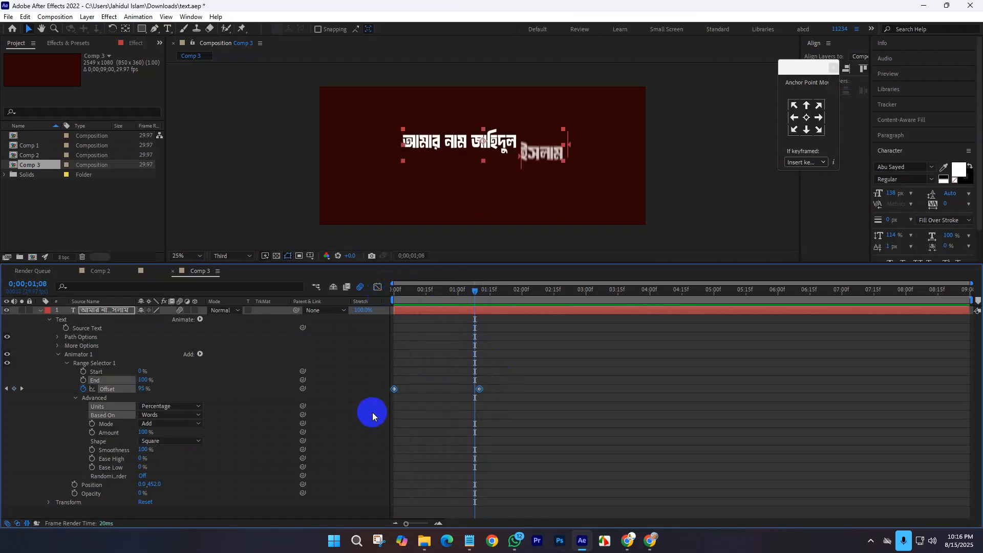
key(F9)
drag(428, 290, 393, 292)
key(space)
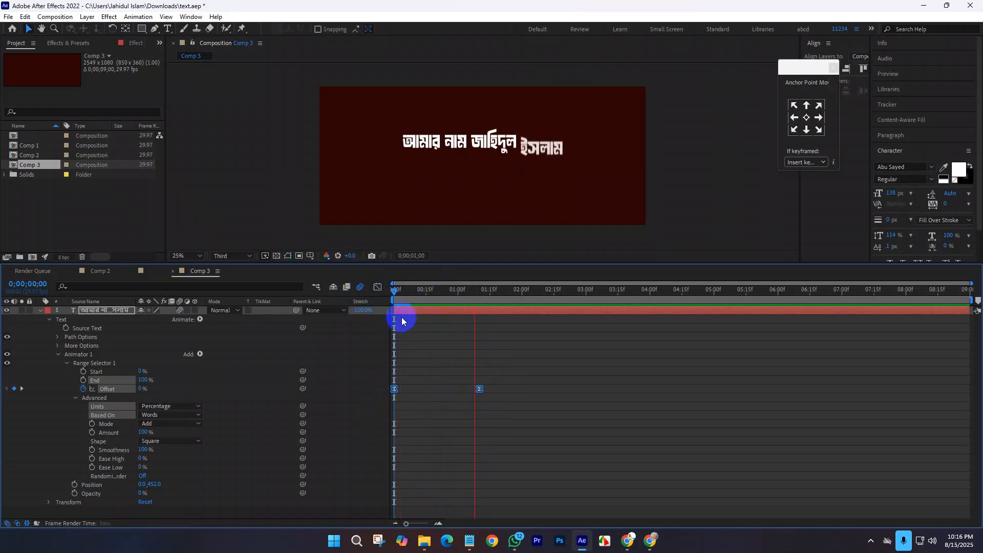
key(space)
mouse_move(400, 290)
mouse_down()
mouse_move(378, 292)
mouse_move(430, 293)
mouse_move(412, 299)
mouse_up()
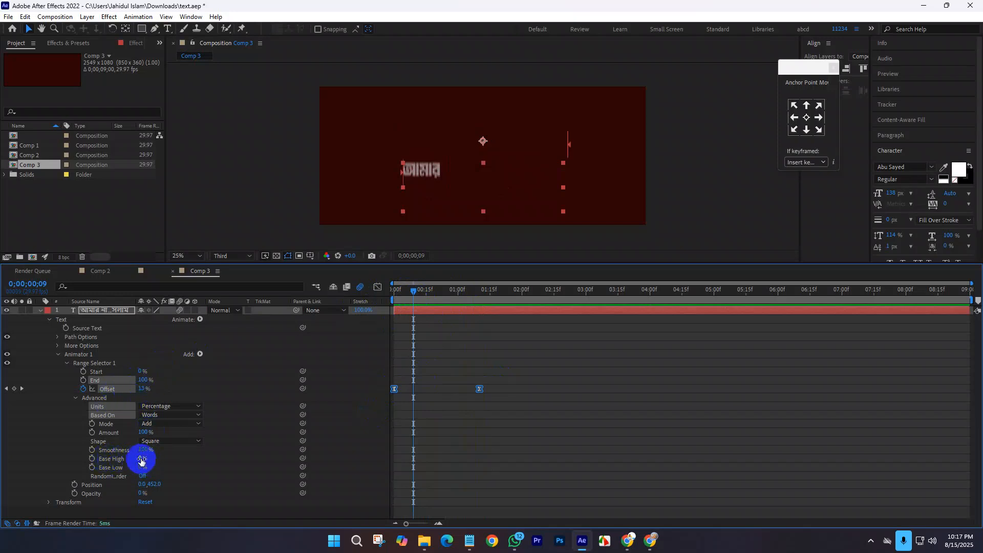
drag(144, 459, 177, 456)
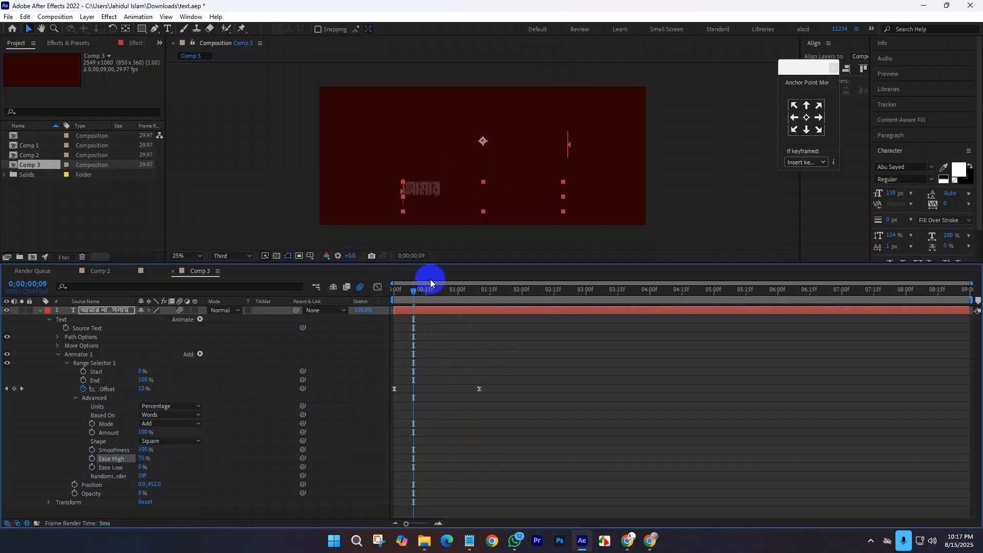
mouse_move(405, 293)
mouse_down()
mouse_move(379, 295)
mouse_move(469, 295)
mouse_move(393, 298)
mouse_up()
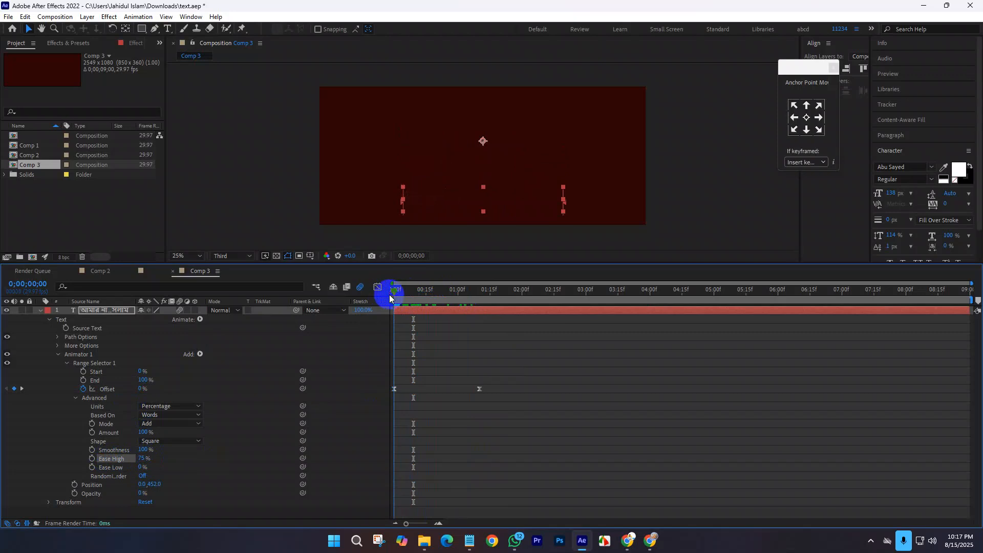
click(418, 321)
mouse_move(409, 292)
mouse_down()
mouse_move(418, 292)
mouse_move(378, 294)
mouse_move(418, 293)
mouse_up()
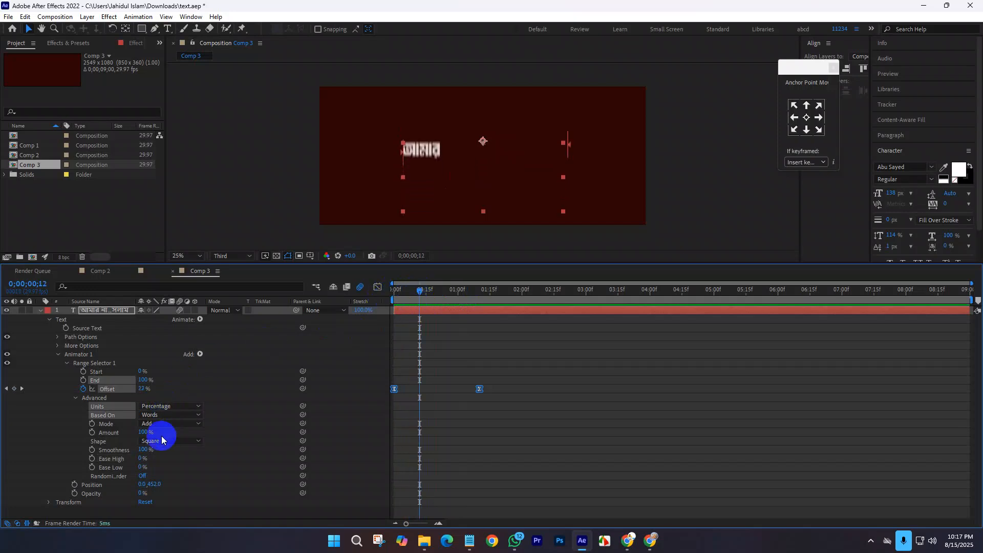
click(156, 444)
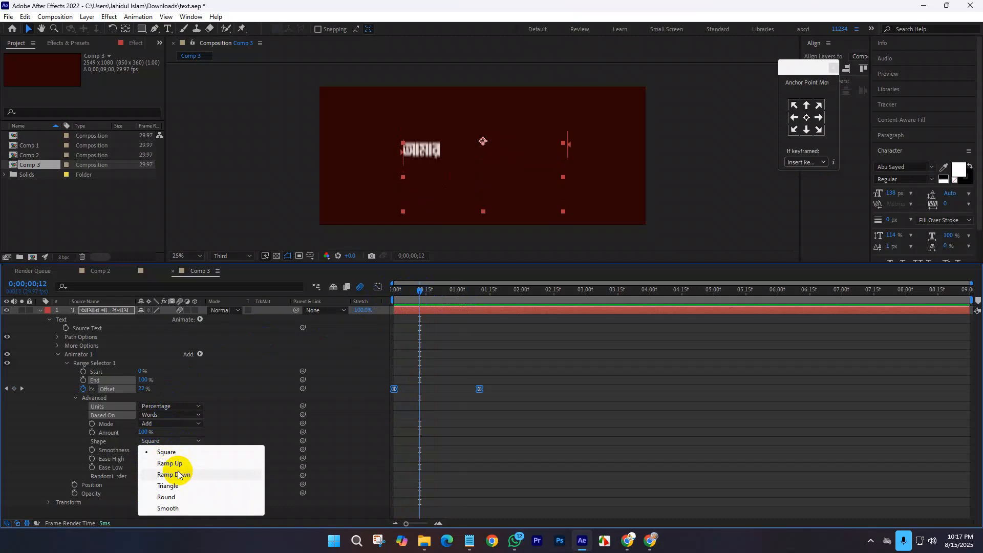
click(174, 463)
drag(418, 296, 380, 298)
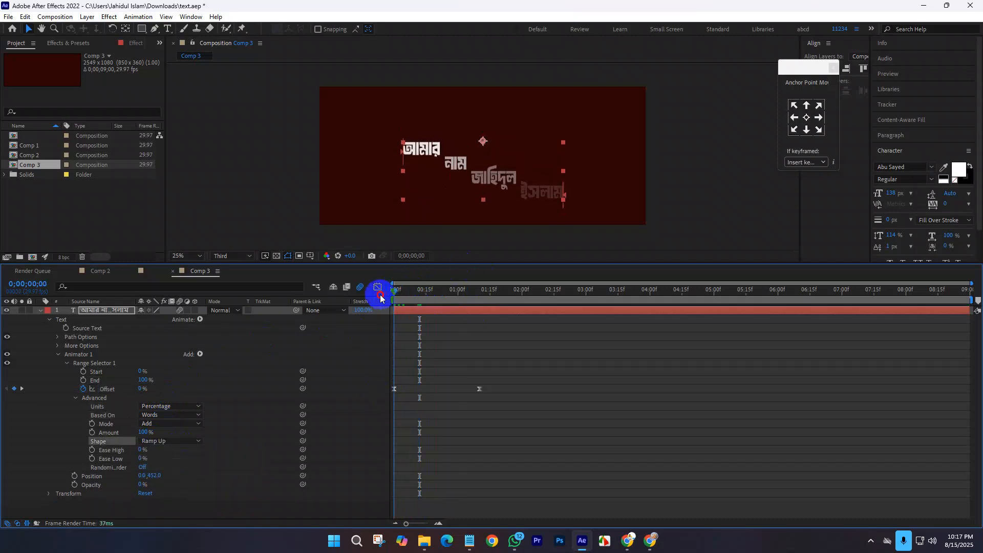
click(168, 440)
click(179, 474)
drag(393, 293, 292, 294)
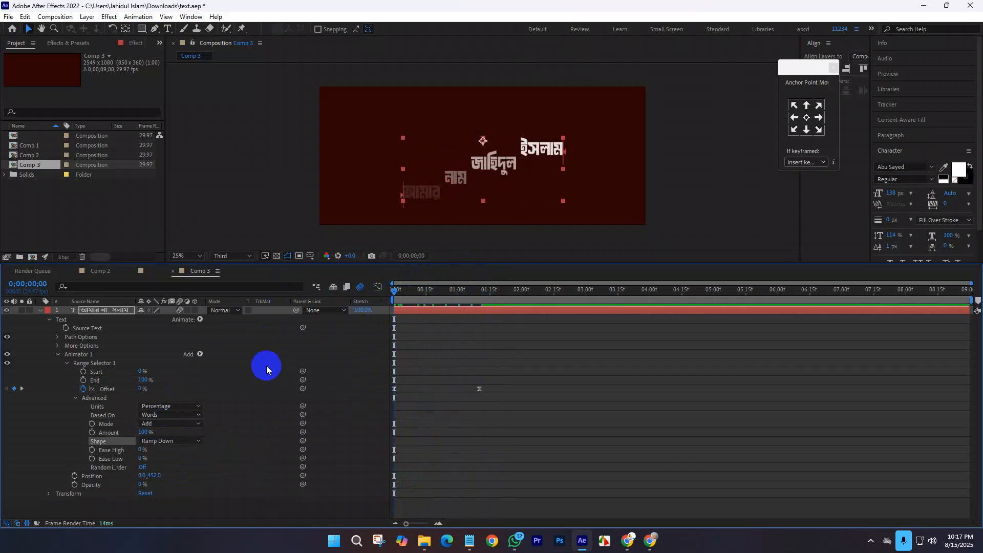
click(169, 441)
click(185, 452)
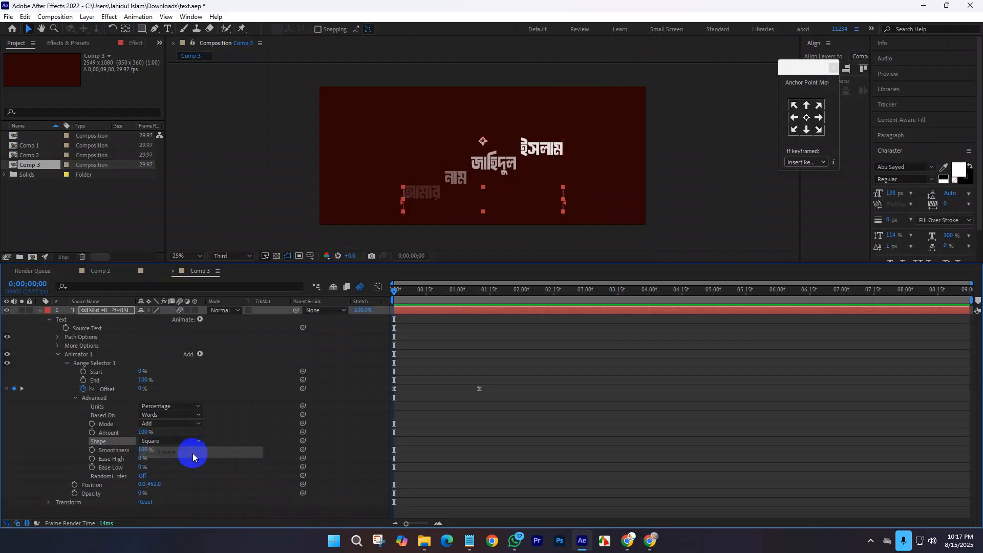
click(169, 441)
click(180, 484)
drag(409, 292, 290, 302)
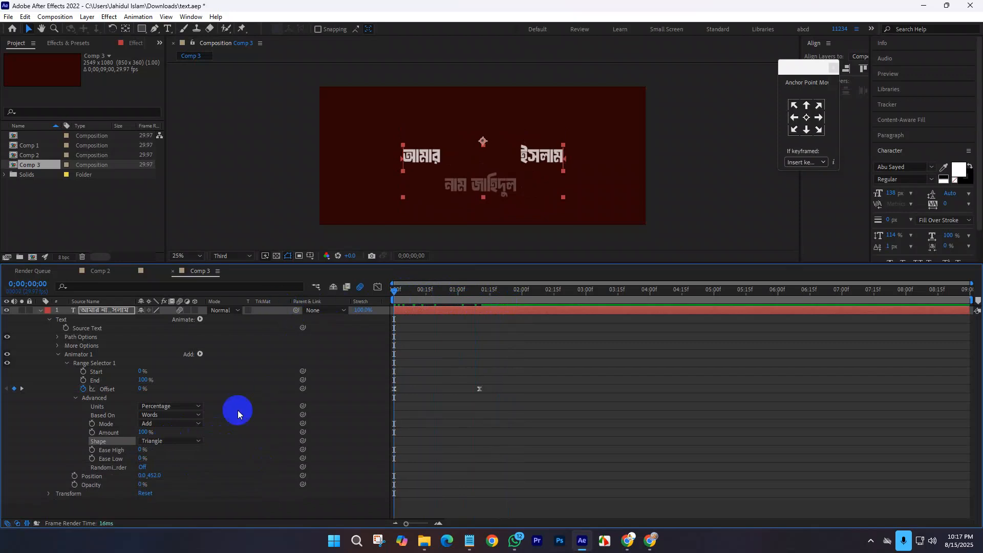
click(169, 441)
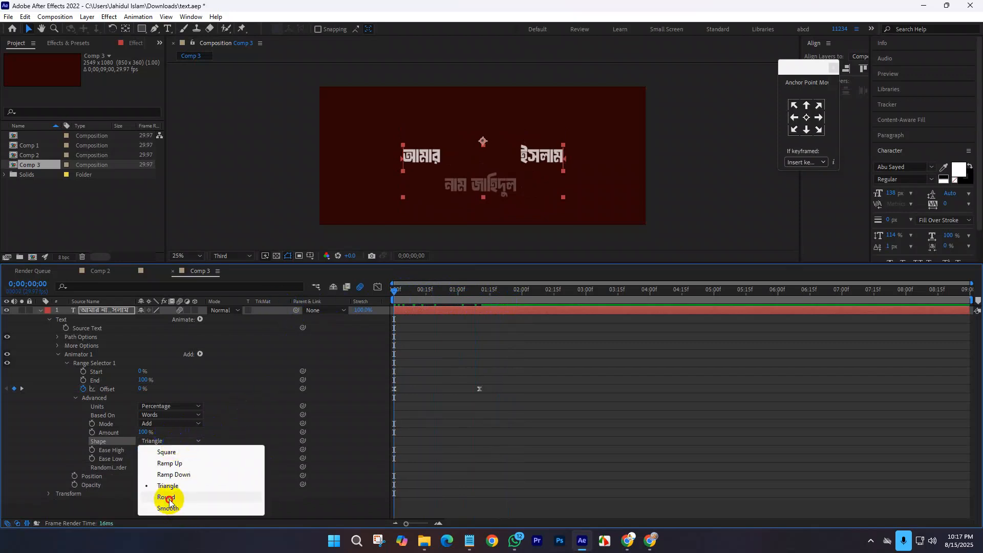
click(174, 495)
drag(394, 296, 468, 302)
click(158, 443)
click(173, 508)
click(159, 443)
click(180, 454)
drag(421, 292, 353, 299)
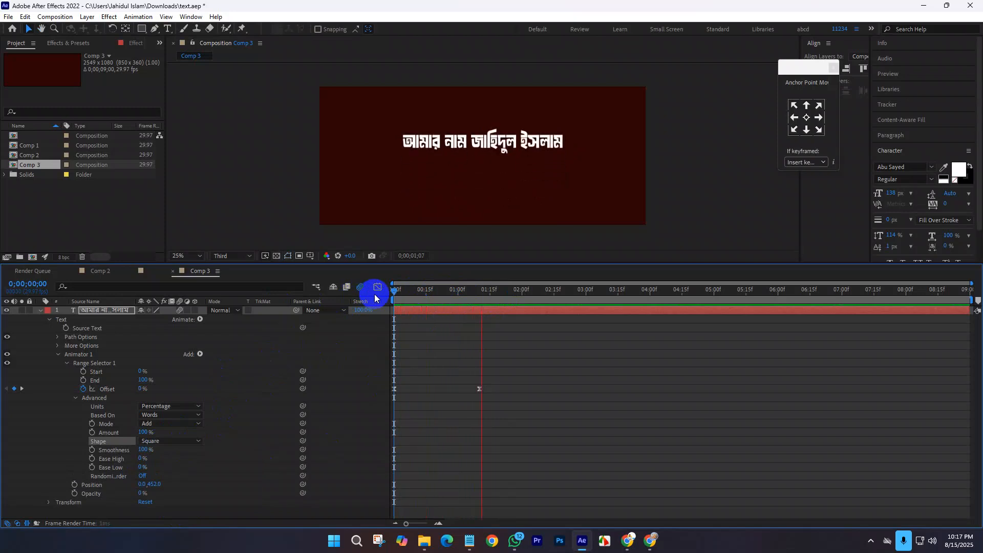
Move the final Offset keyframe earlier so the word reveal ends within the first second.
key(space)
drag(481, 389, 436, 389)
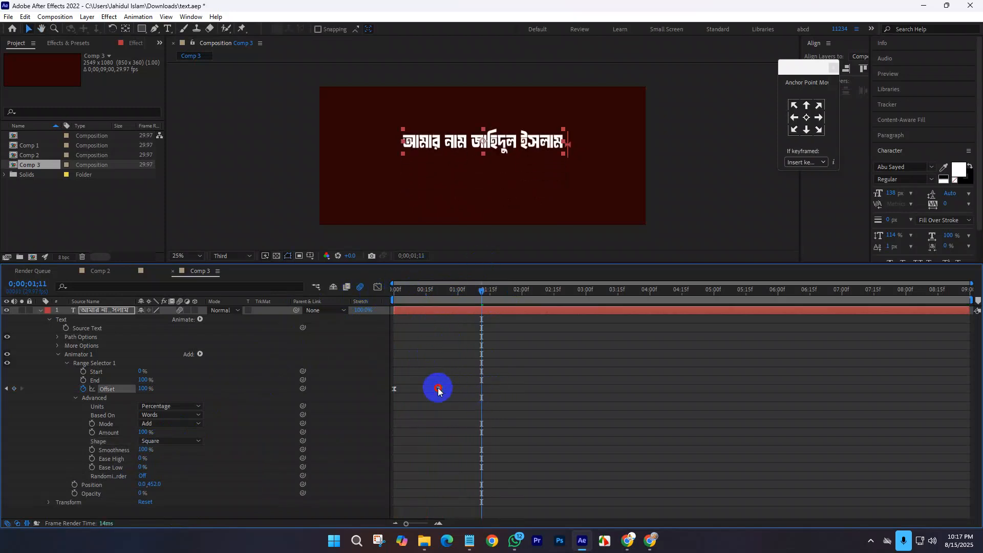
drag(438, 296, 392, 299)
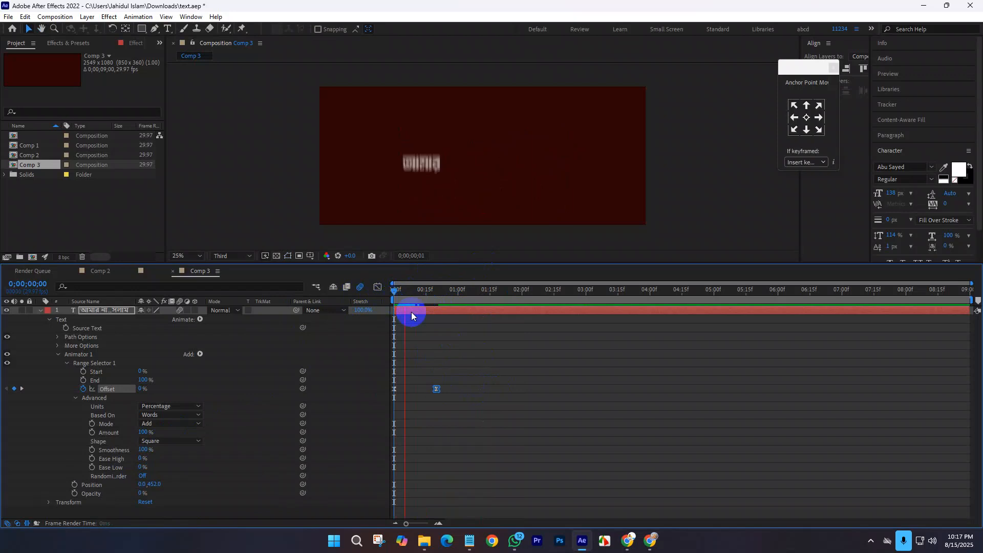
key(space)
Show the speed graph for both Offset keyframes and zoom in on the reveal's frames.
drag(444, 381, 392, 408)
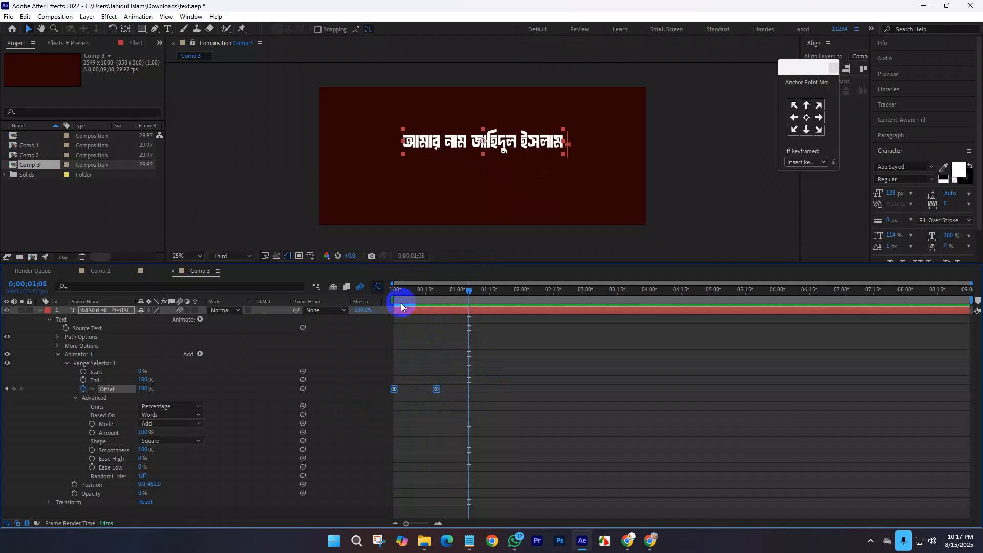
key(shift+F3)
drag(417, 524, 428, 523)
drag(444, 297, 466, 307)
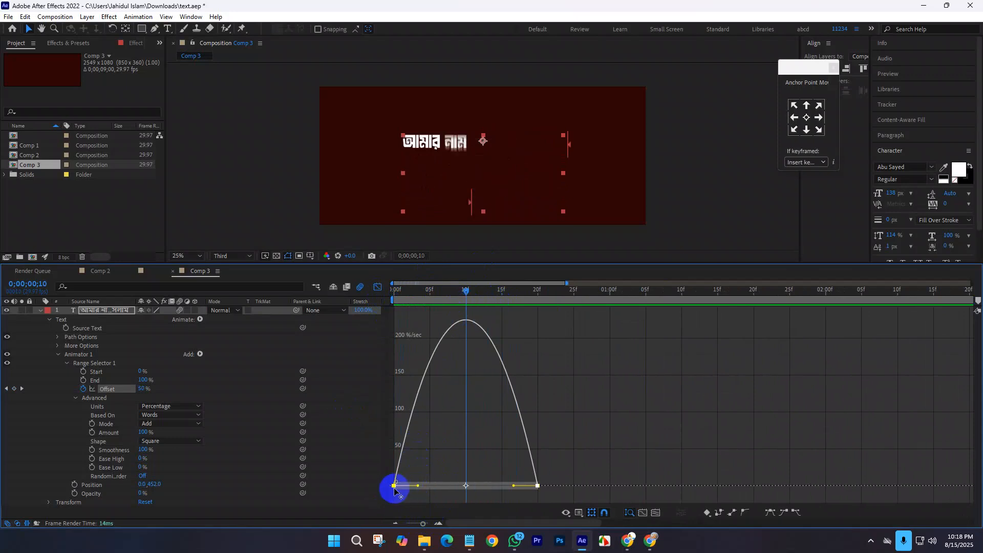
Try raising the second Offset keyframe's influence for a sharp speed peak, then undo it.
click(487, 494)
drag(512, 486, 533, 468)
drag(464, 293, 376, 305)
key(space)
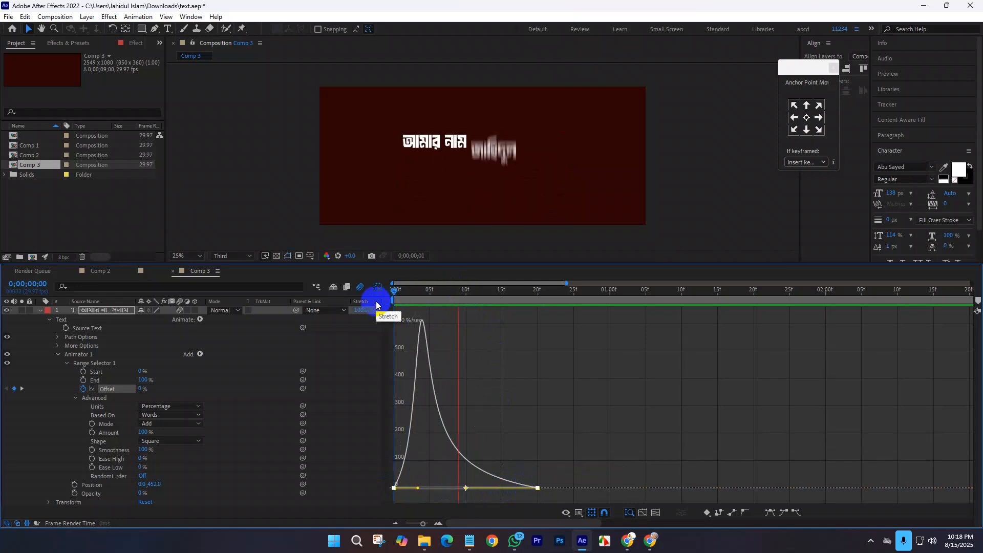
key(ctrl+z)
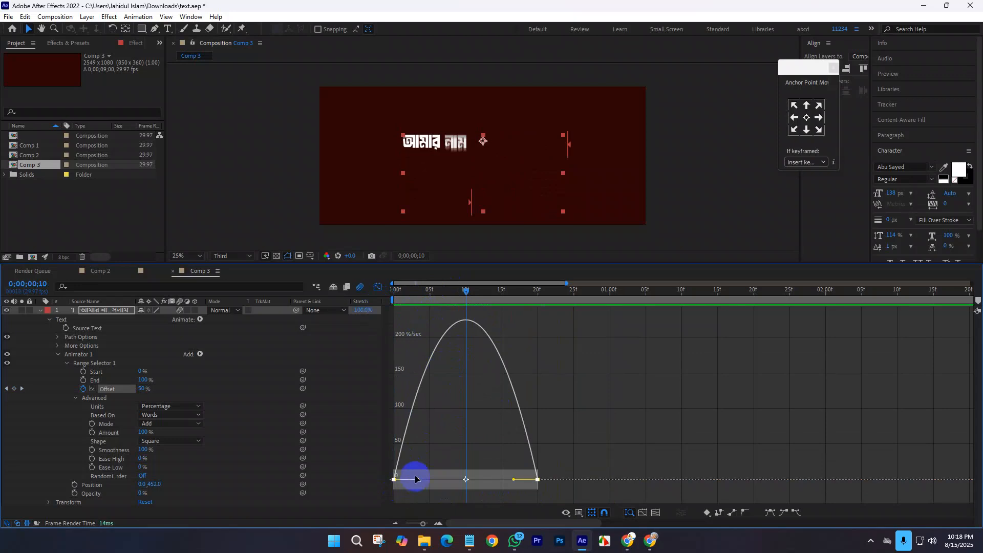
Raise the first keyframe's influence to about 90%, preview the reveal, then undo the last adjustment.
drag(415, 479, 478, 487)
click(467, 290)
click(393, 291)
key(space)
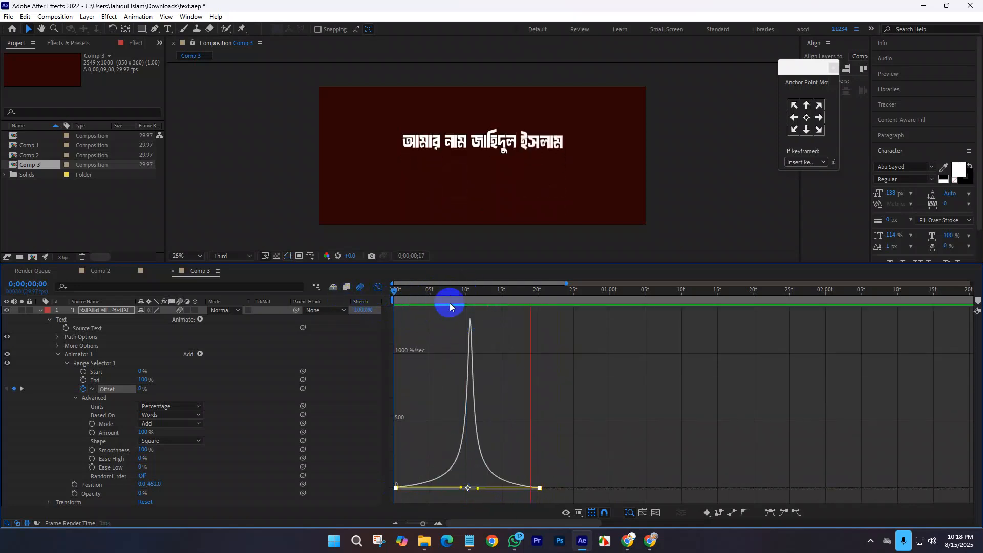
key(space)
drag(393, 290, 516, 309)
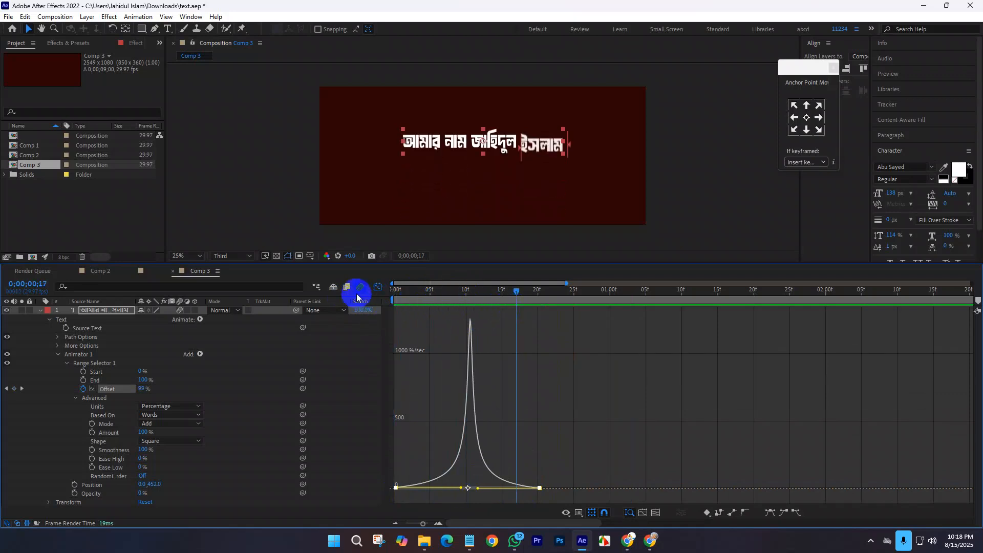
key(ctrl+z)
key(ctrl+z)
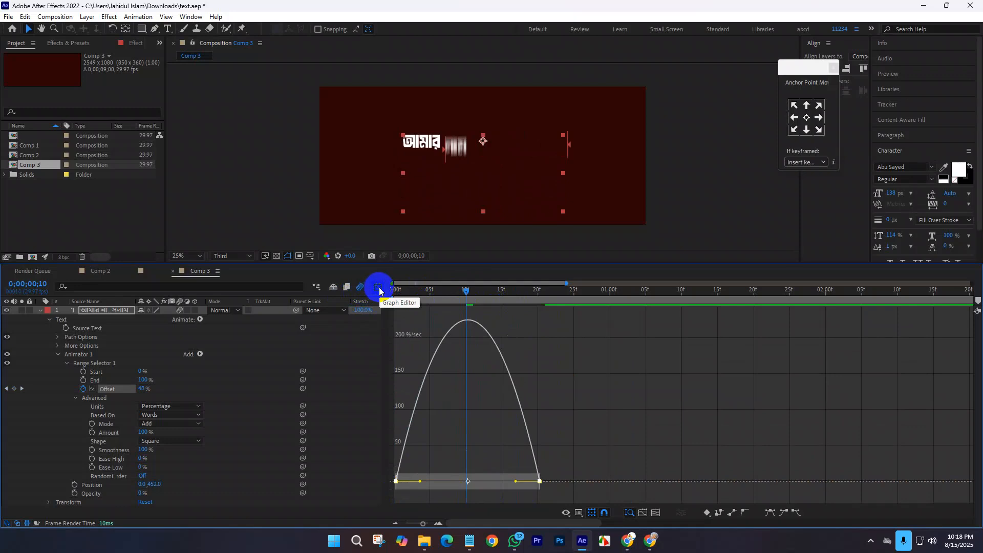
Return to the keyframe timeline, test moving the final Offset keyframe, preview, and collapse the layer.
click(378, 288)
drag(538, 388, 480, 389)
drag(463, 289, 357, 291)
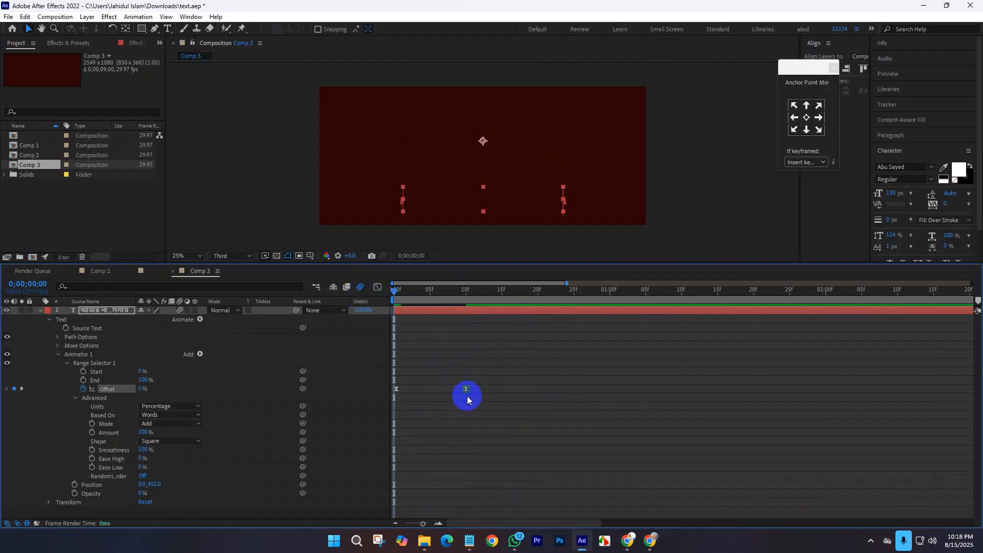
key(ctrl+z)
key(space)
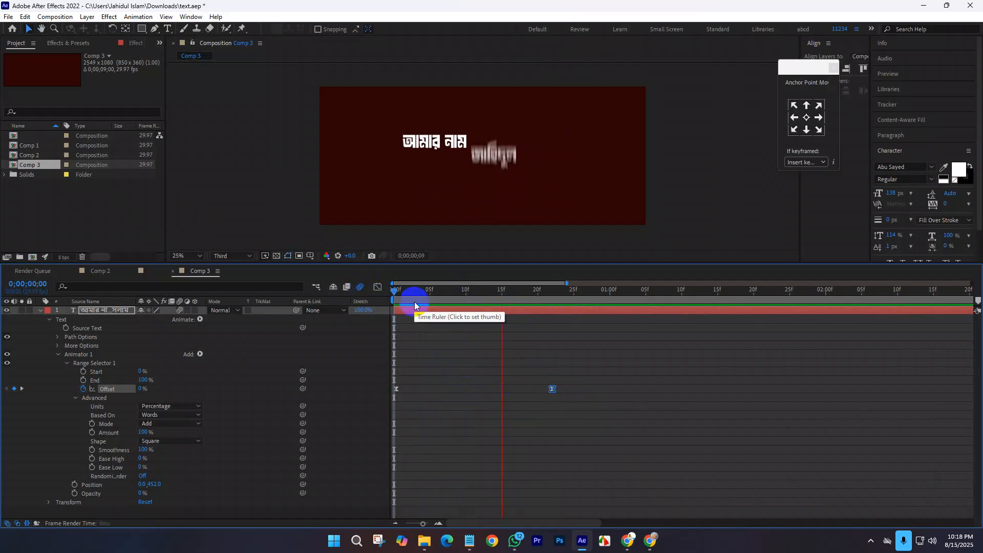
key(space)
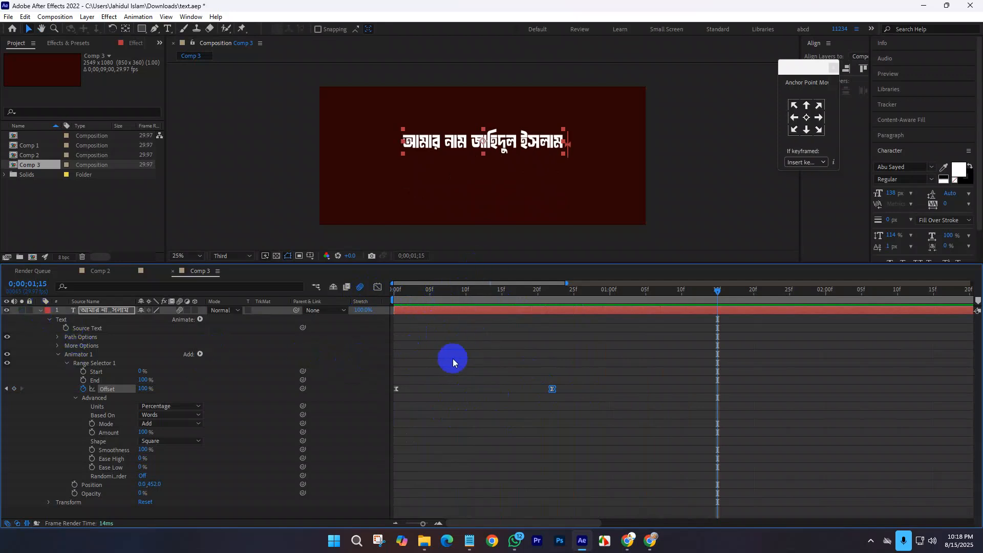
click(40, 313)
Add an English text layer with a first name and 'my Name', centring its anchor point.
click(122, 341)
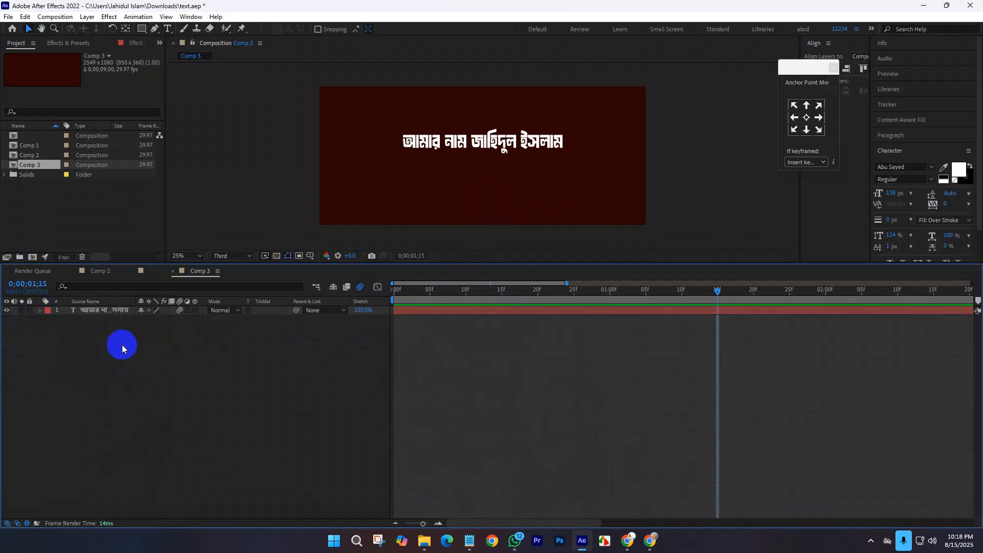
click(167, 29)
click(391, 183)
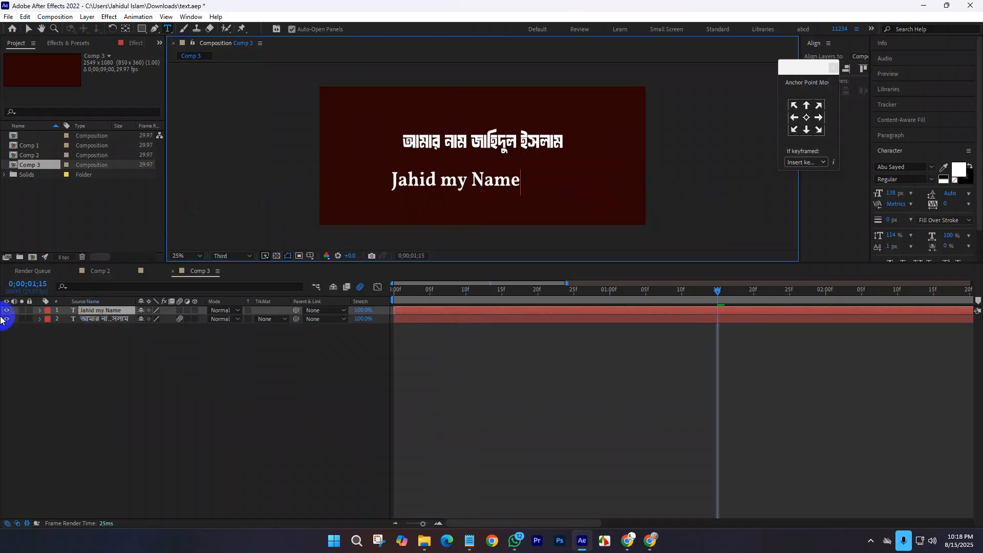
click(94, 313)
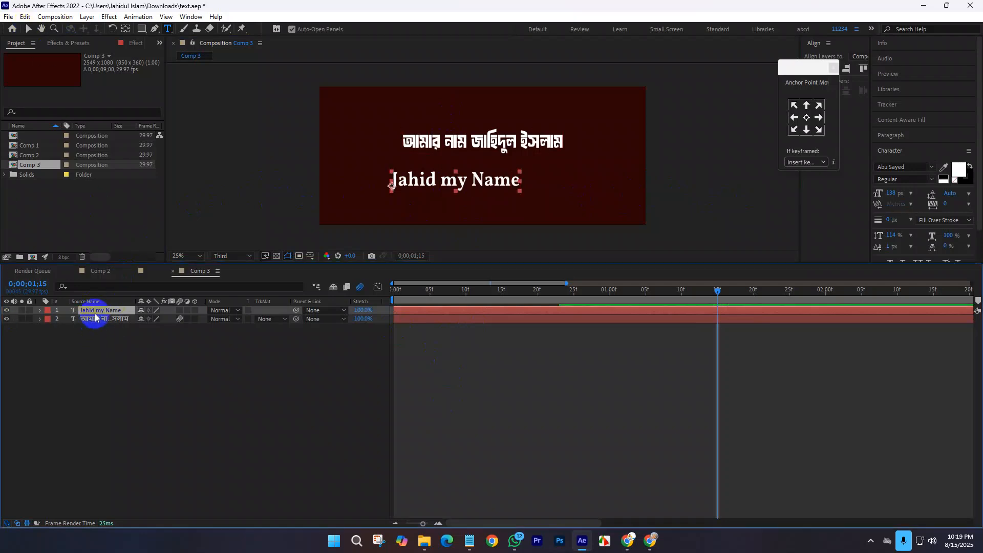
click(806, 118)
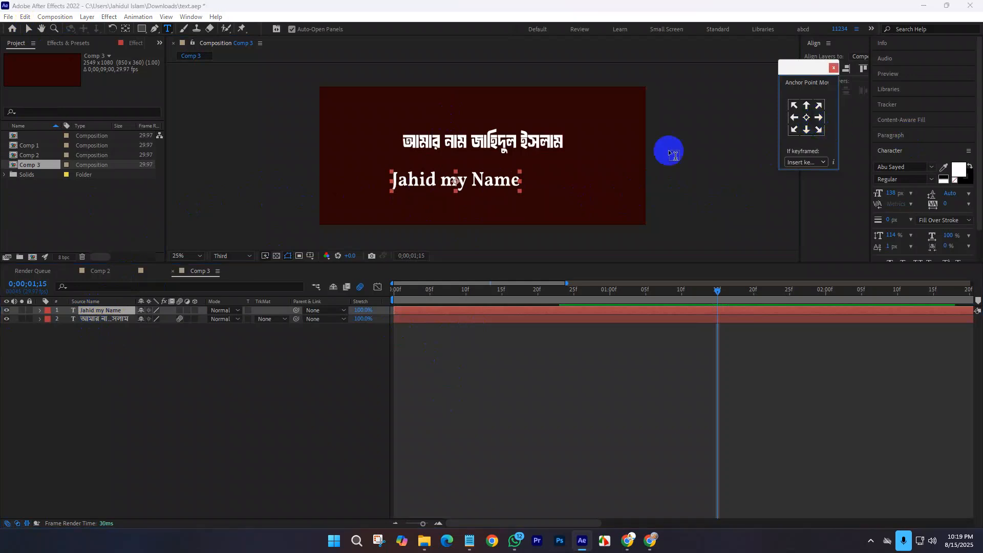
Hide the Bengali text layer and reselect the English layer.
click(90, 322)
click(6, 319)
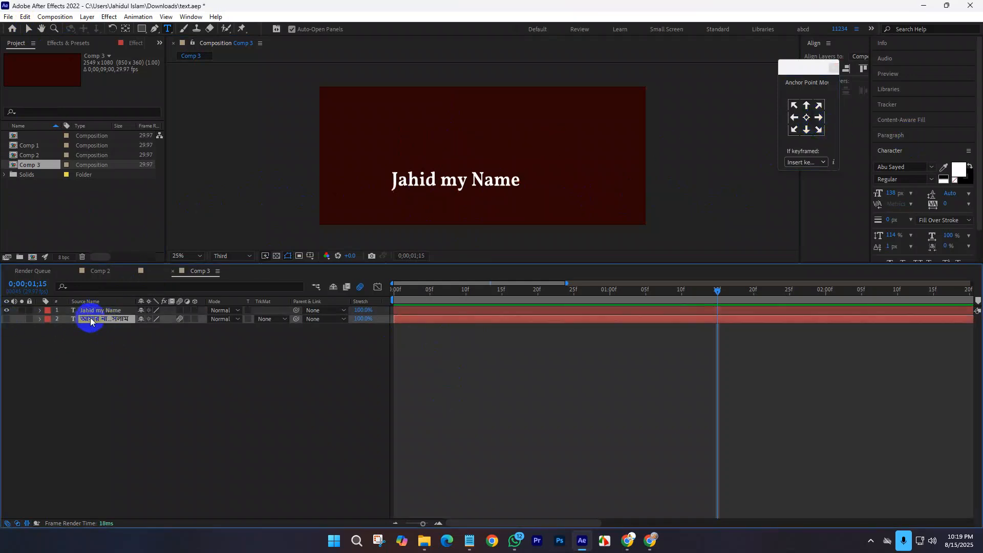
click(92, 312)
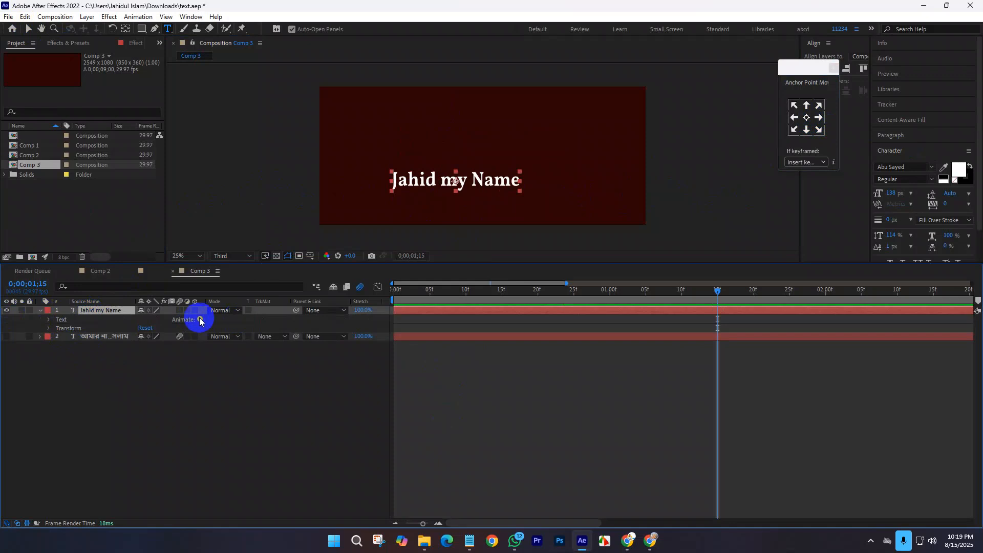
Add a text animator with Position and Opacity properties to the English text layer.
click(200, 319)
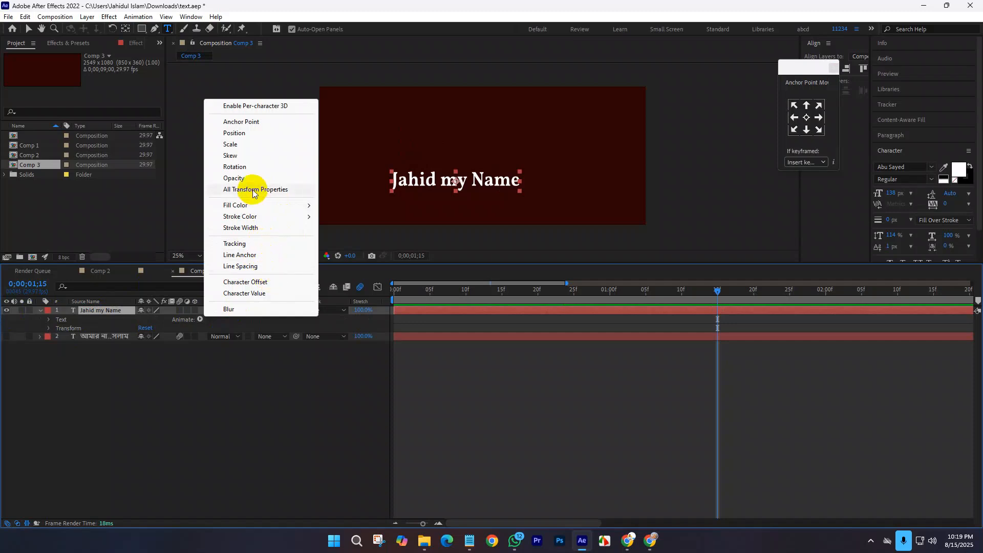
click(245, 133)
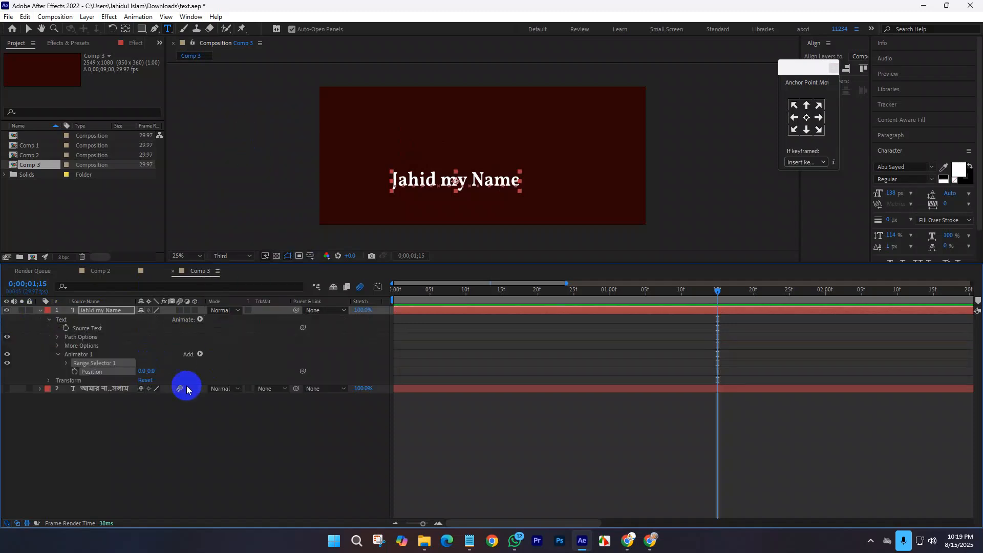
click(200, 354)
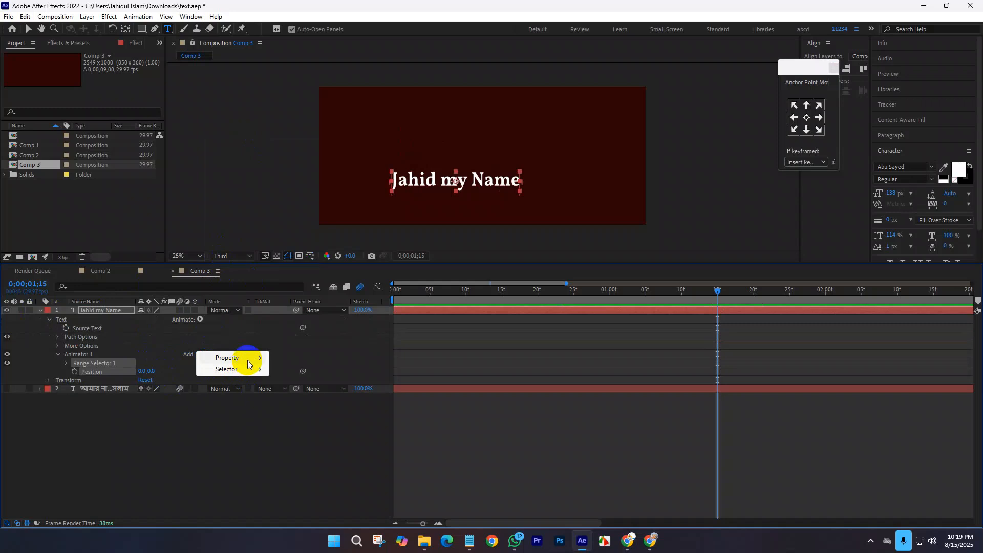
mouse_move(241, 357)
click(290, 222)
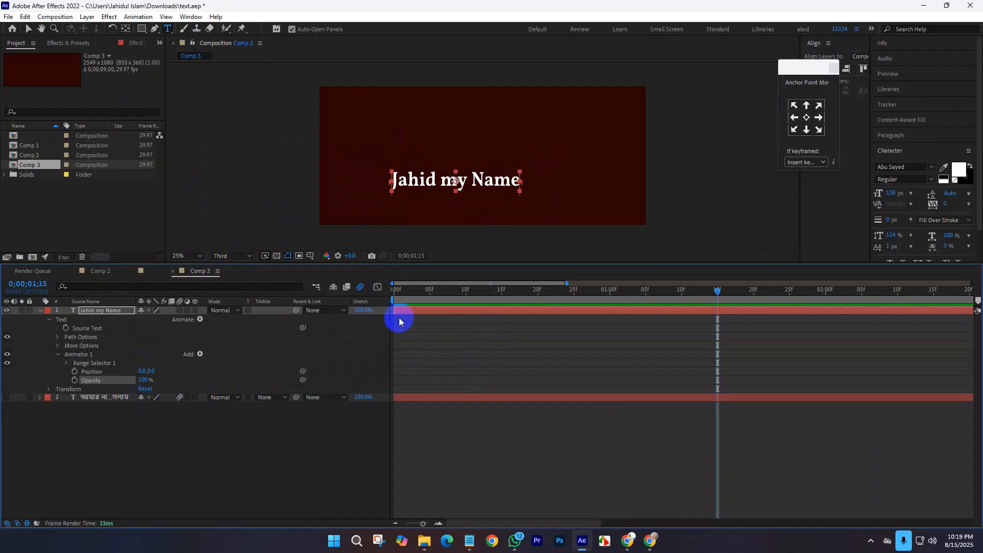
Set the animator Position to 699 px and Opacity to 0%, then expand Range Selector 1 and Advanced.
click(29, 29)
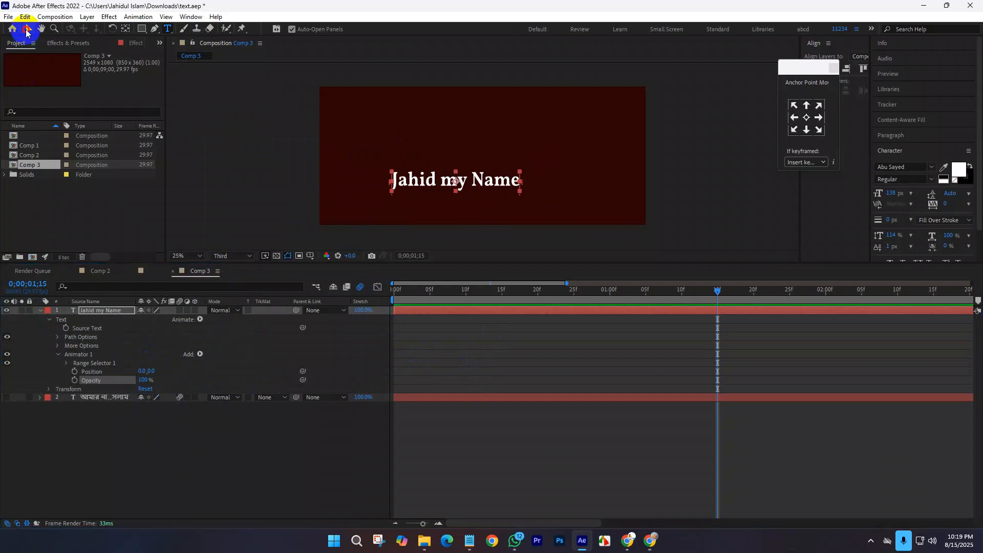
drag(142, 371, 509, 373)
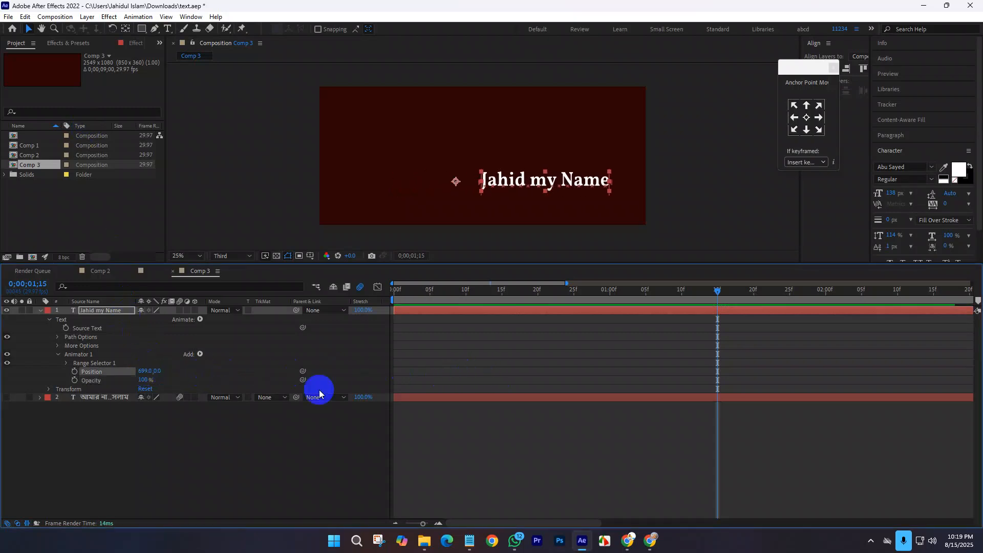
click(142, 382)
text(0)
key(Return)
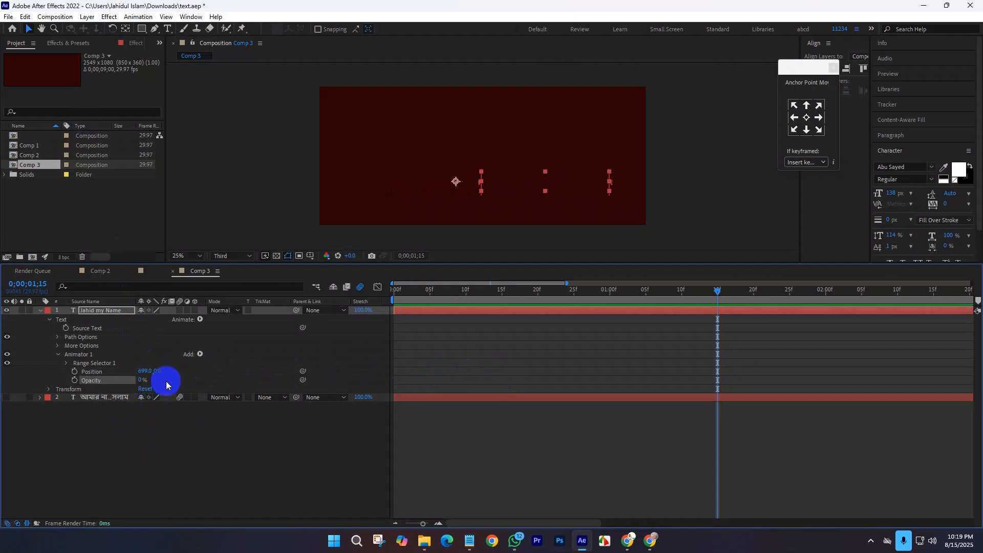
click(67, 363)
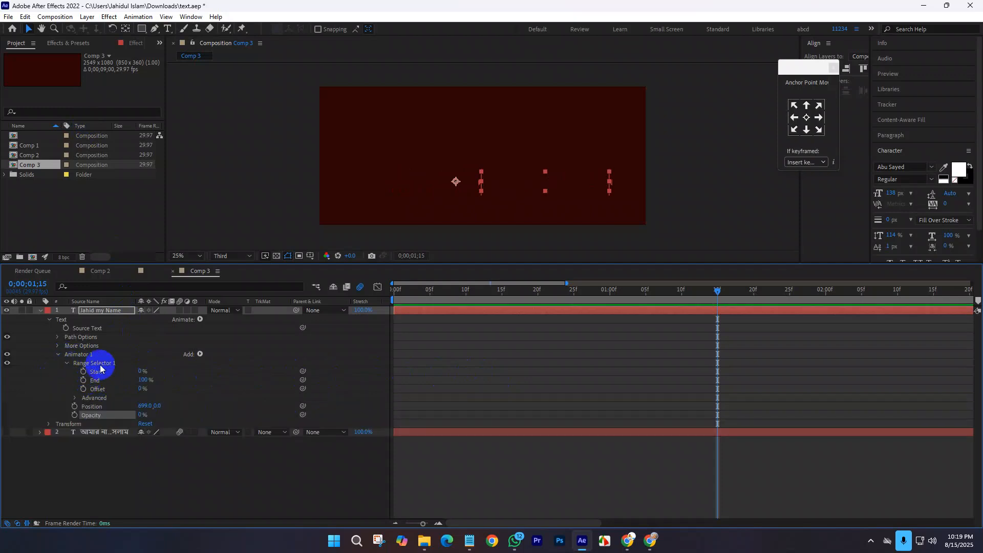
click(75, 398)
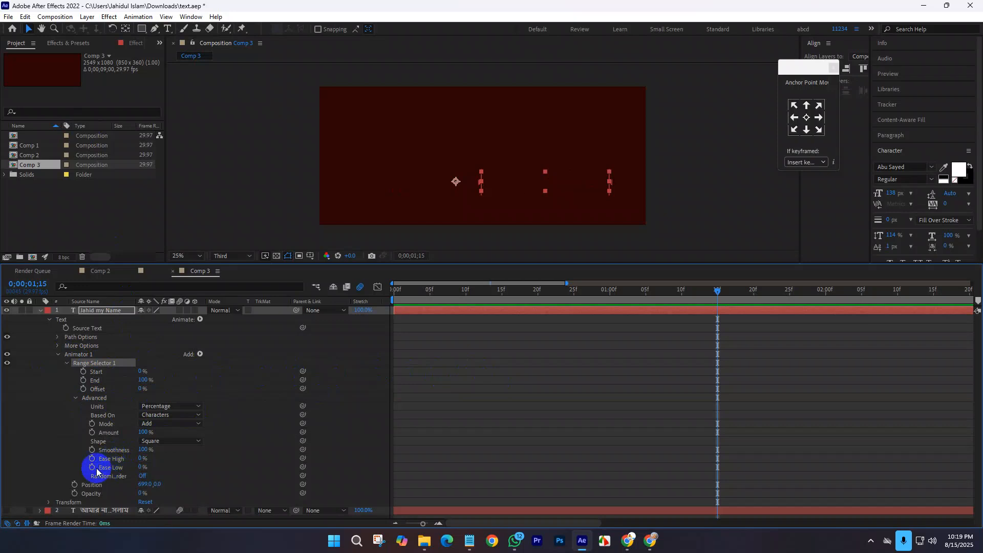
drag(632, 290, 377, 292)
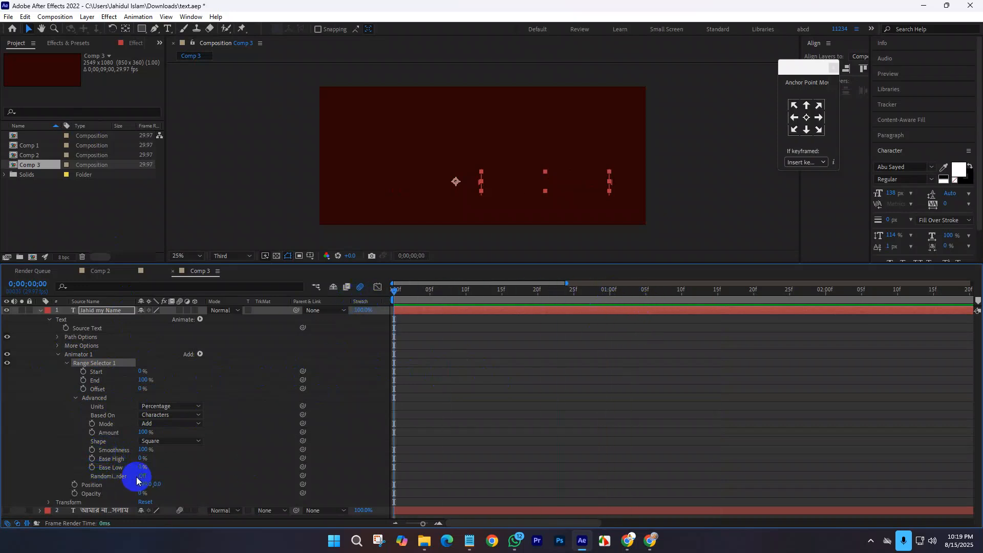
Keyframe the Range Selector Offset from 0% at the start to 100% around frame 20.
click(82, 389)
mouse_move(448, 295)
mouse_down()
mouse_move(424, 314)
mouse_move(451, 301)
mouse_up()
drag(537, 299, 535, 307)
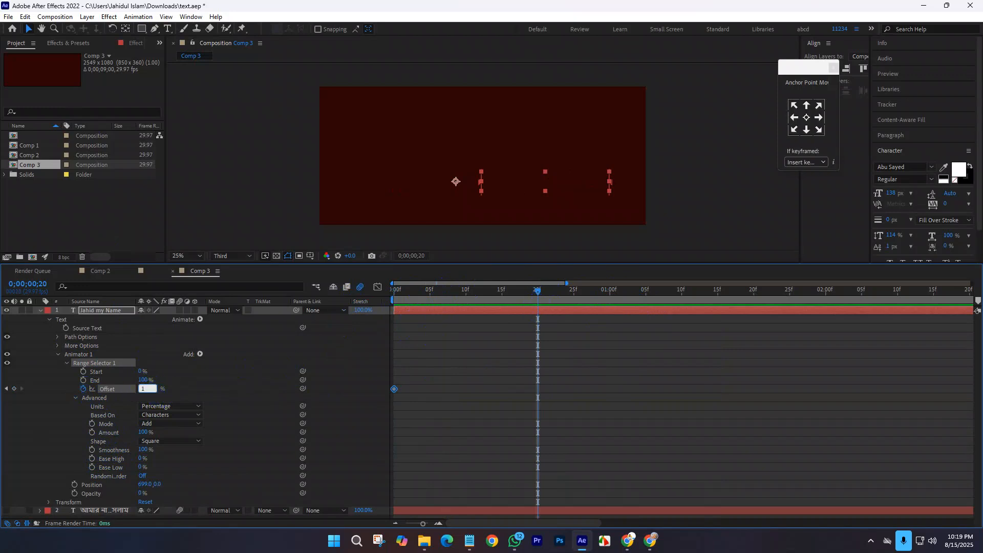
text(10)
key(Return)
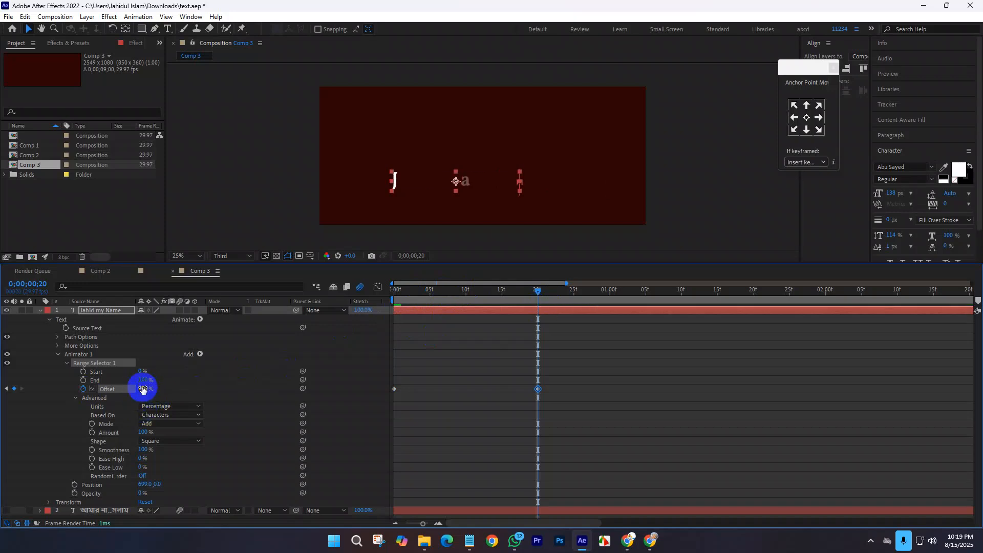
drag(143, 389, 252, 369)
drag(409, 290, 551, 296)
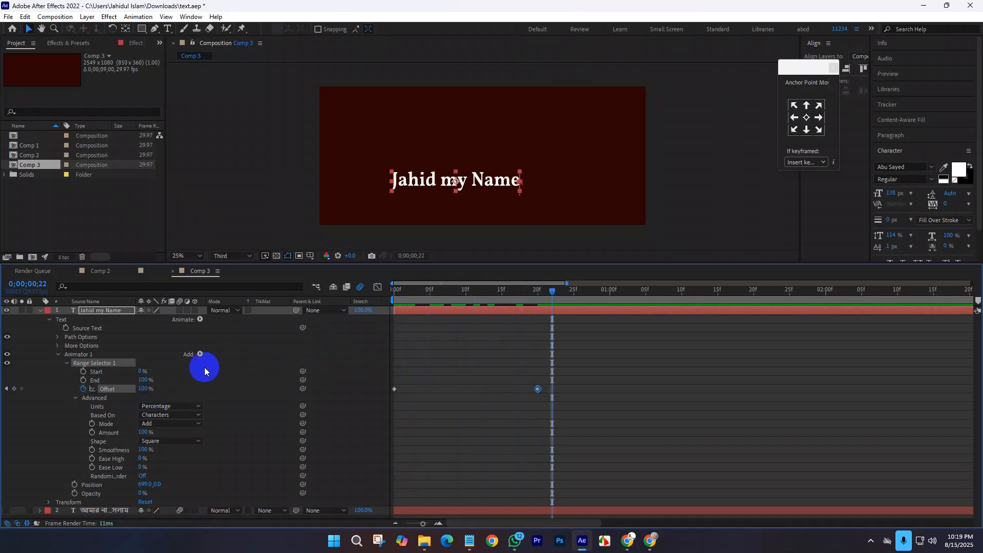
Set the range selector's Based On to Words and preview the word-by-word slide-in.
click(169, 416)
click(156, 461)
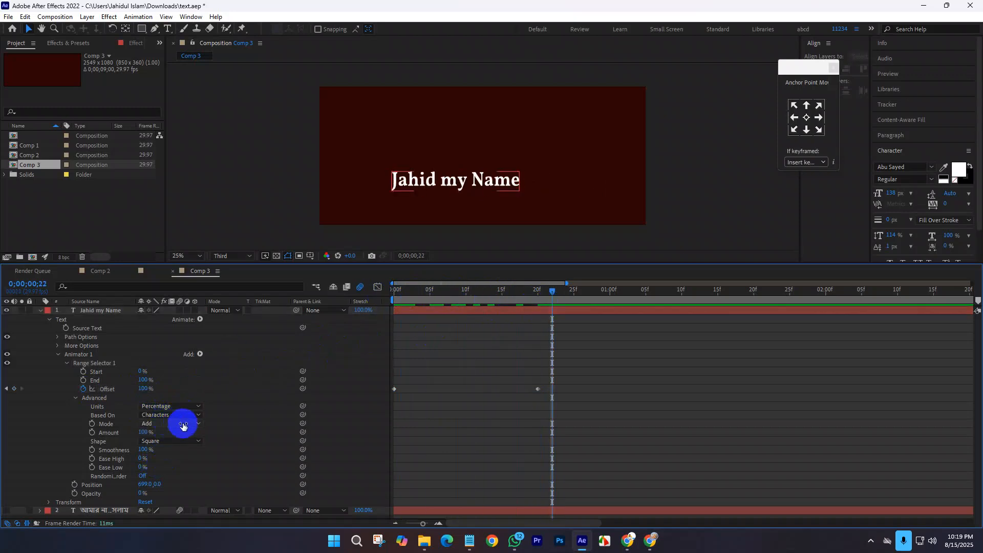
click(180, 415)
click(167, 450)
drag(448, 298, 379, 300)
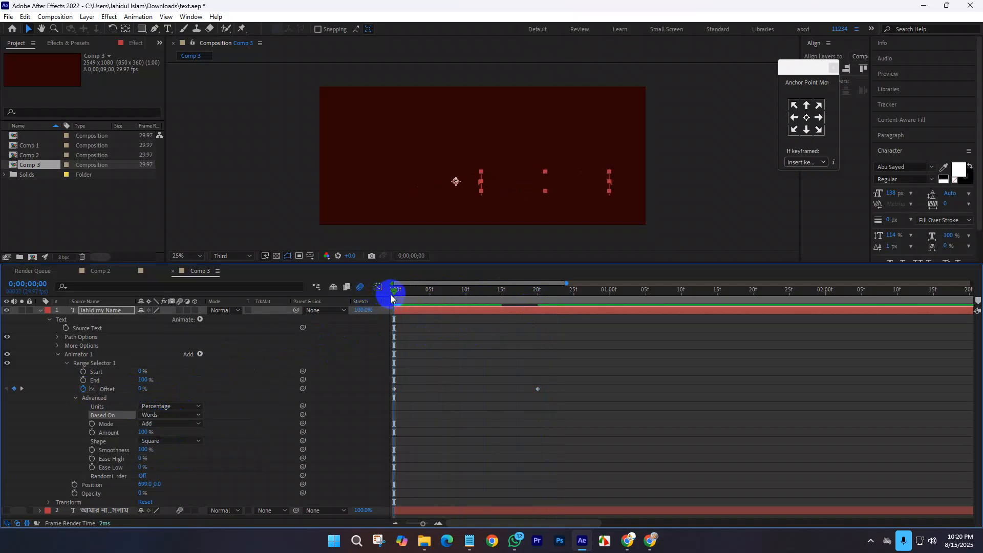
key(space)
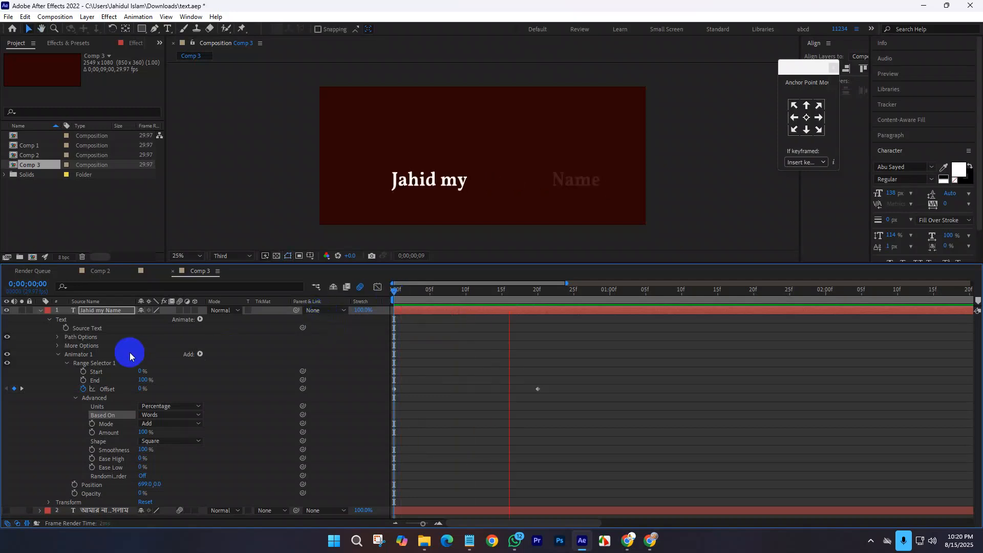
key(space)
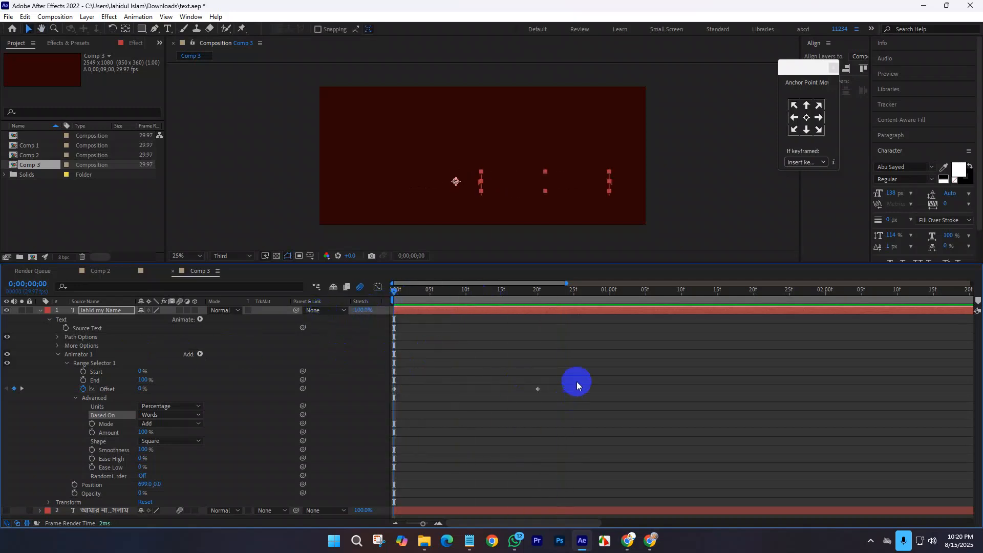
Adjust the ending Offset keyframe's timing and preview the revised animation.
drag(576, 381, 302, 449)
drag(538, 389, 444, 389)
key(space)
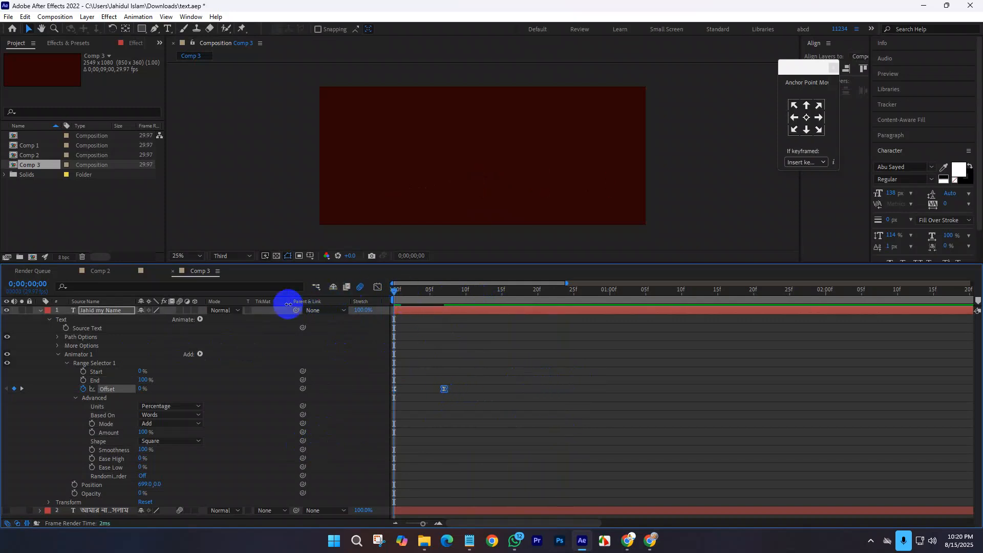
drag(444, 392, 581, 389)
key(space)
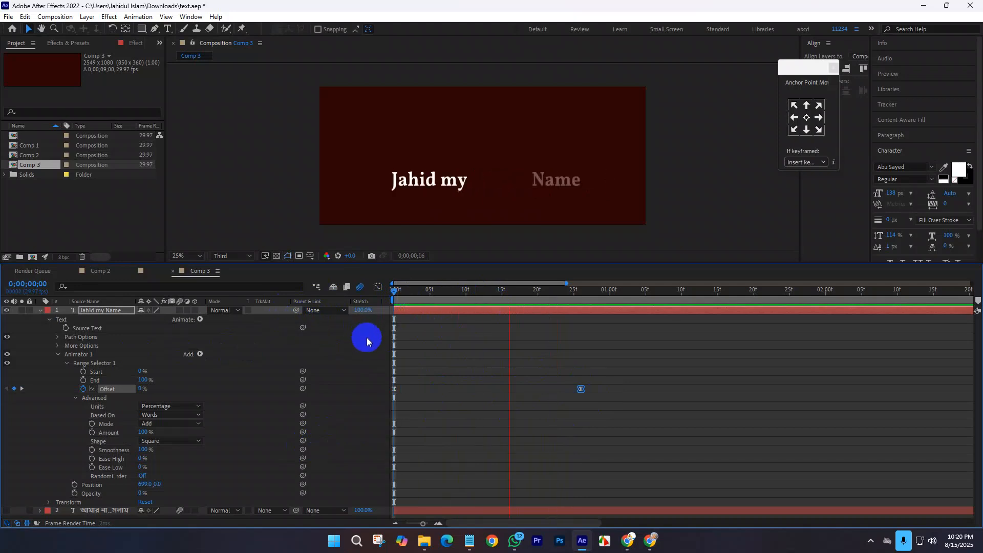
key(space)
drag(373, 302, 444, 324)
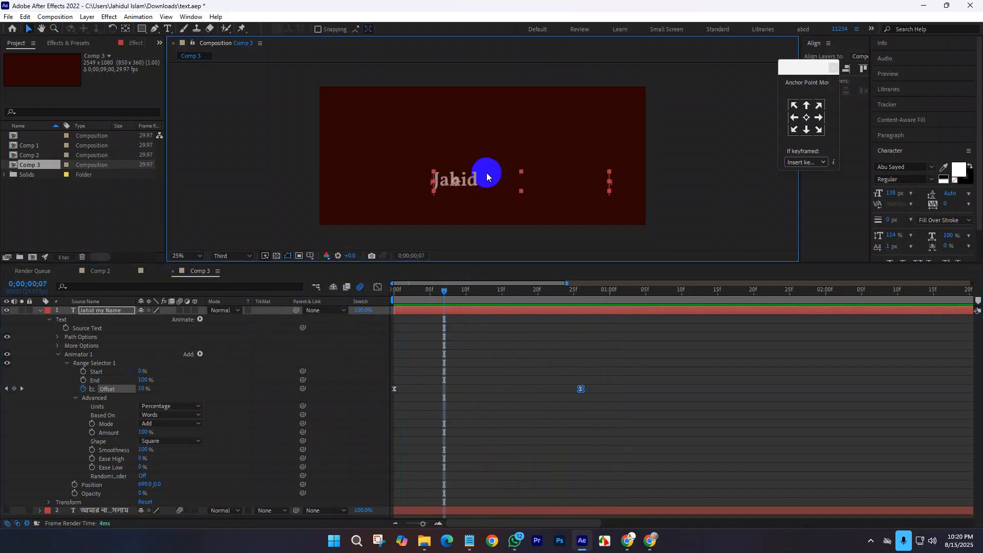
Edit the English text down to just the first-name word.
double_click(486, 172)
click(488, 180)
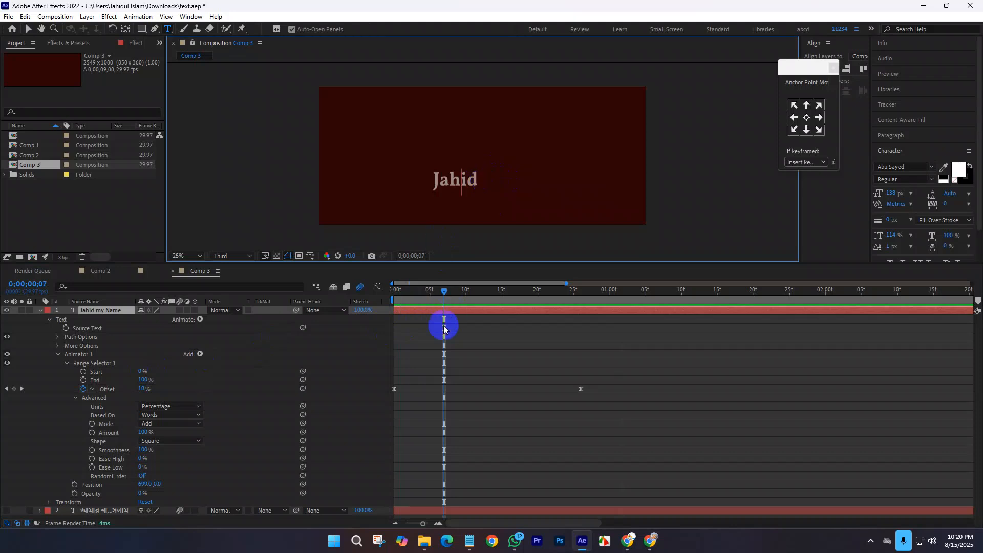
click(464, 289)
drag(436, 194, 630, 204)
text(e)
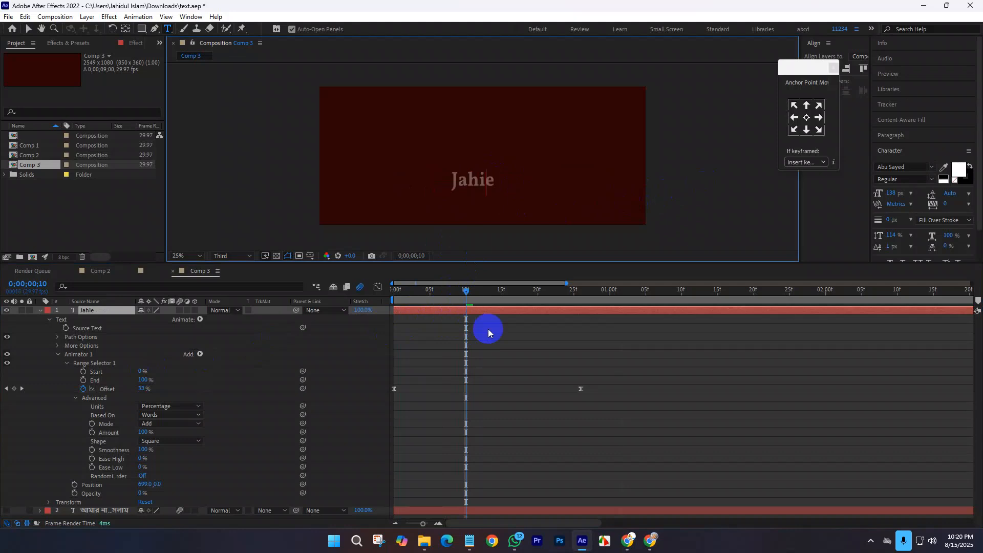
Move the last Offset keyframe earlier to about 14f, preview, and centre the anchor point.
drag(581, 388, 494, 389)
drag(461, 309, 358, 298)
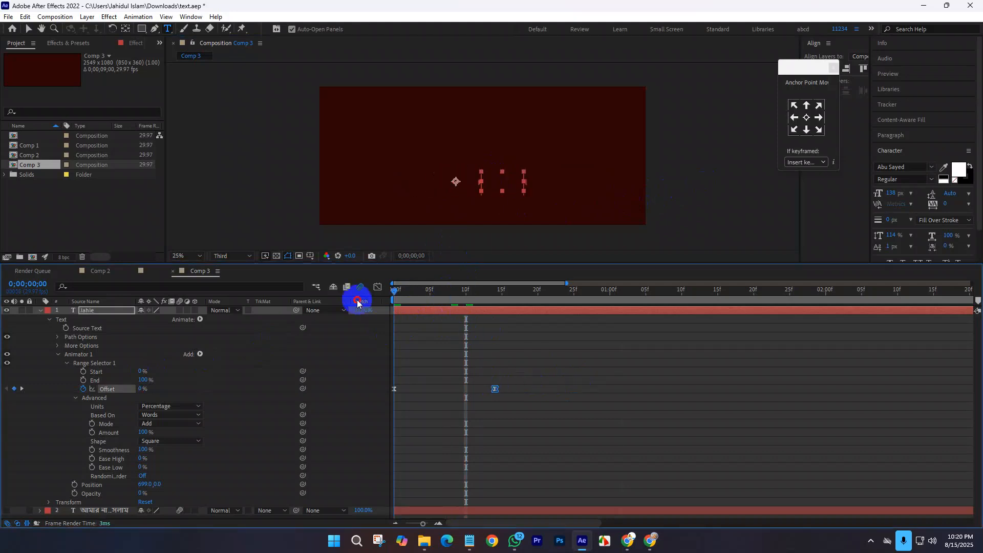
key(space)
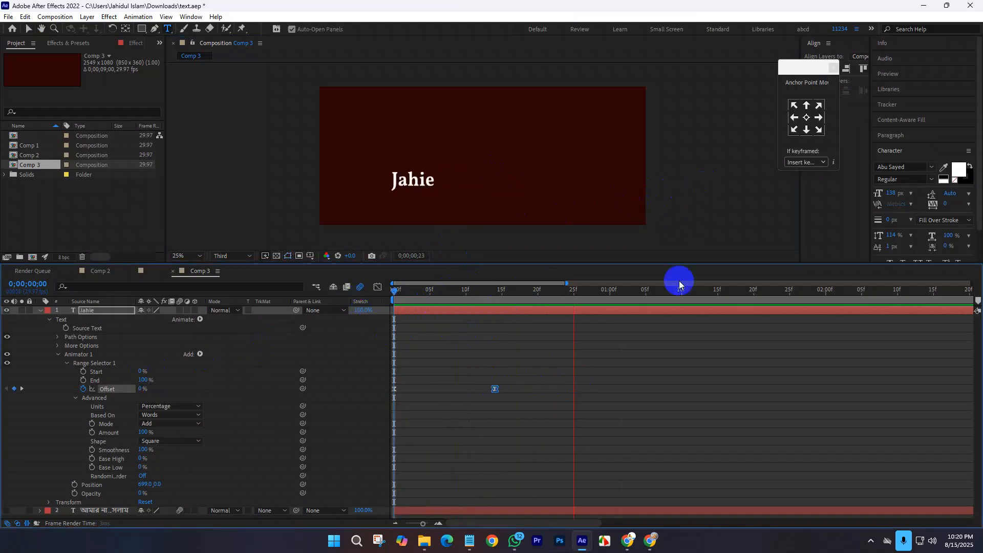
click(806, 126)
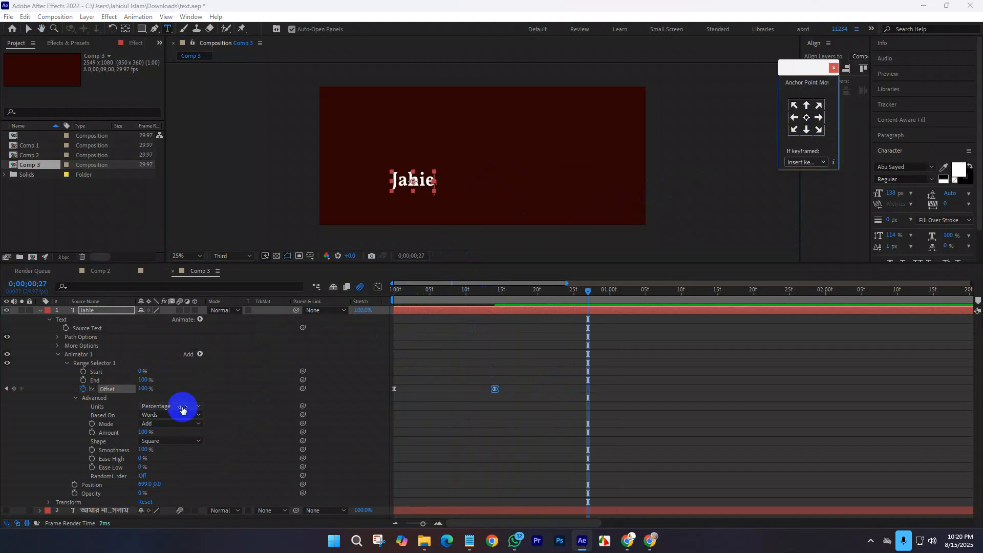